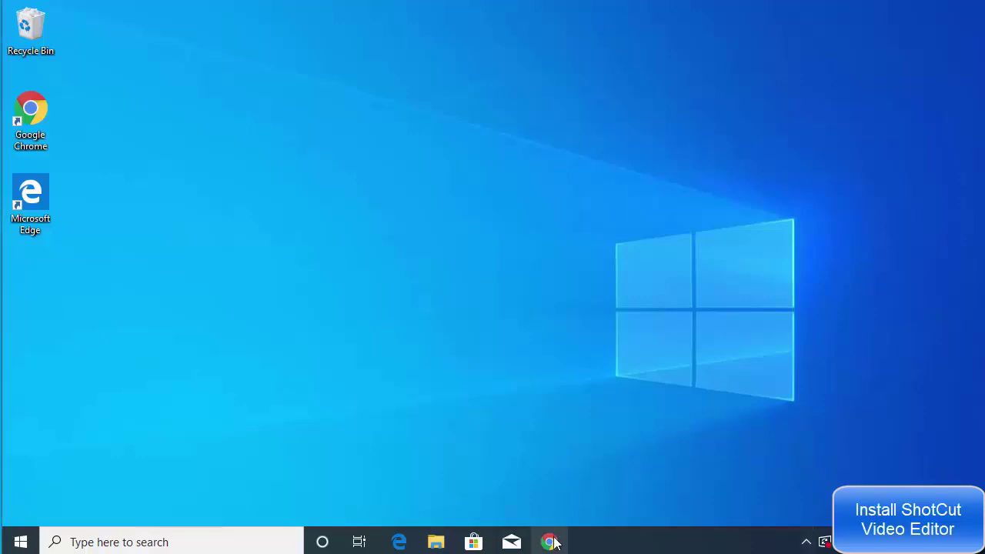
- Restore the Chrome window showing the Google results for 'shotcut video editor'
left_click(553, 541)
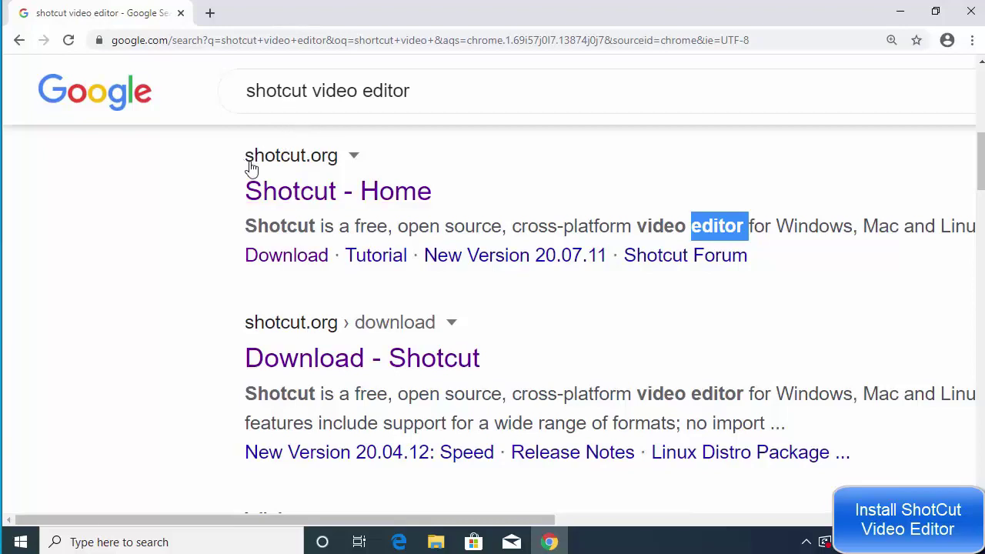
- Open the Shotcut website from the search results and go to its Download page
left_click(287, 200)
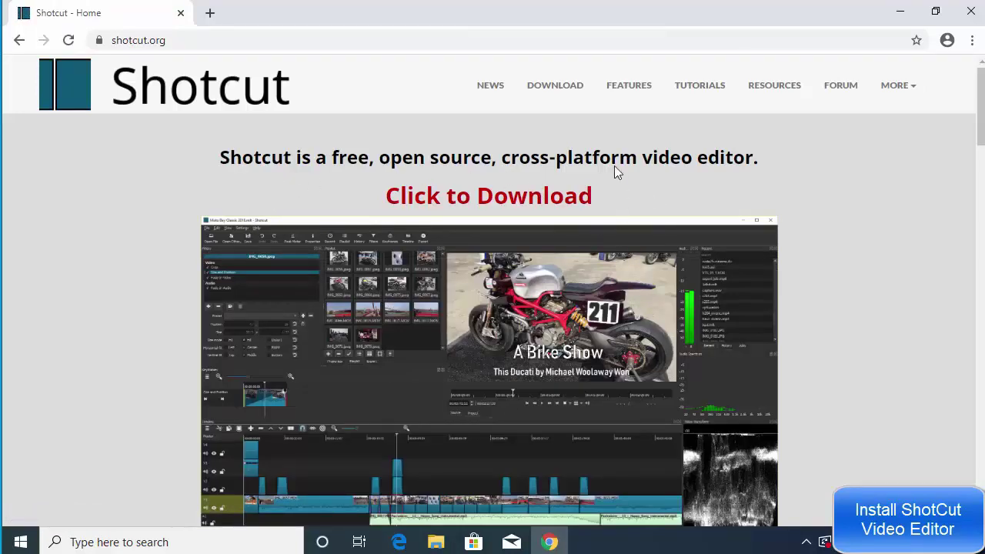
left_click(551, 91)
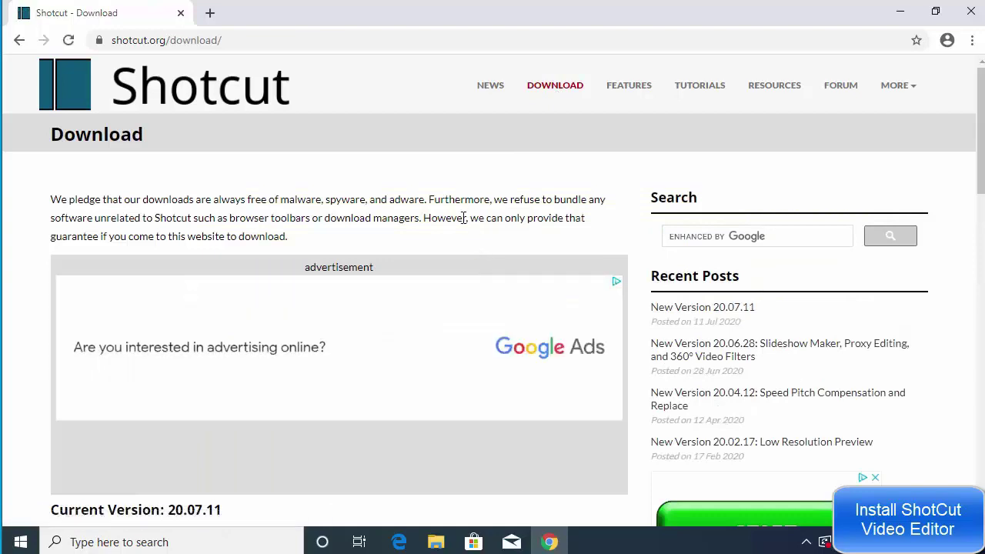
- Download the Shotcut 20.07.11 64-bit Windows installer from the GitHub mirror
scroll(464, 217, "down", 2)
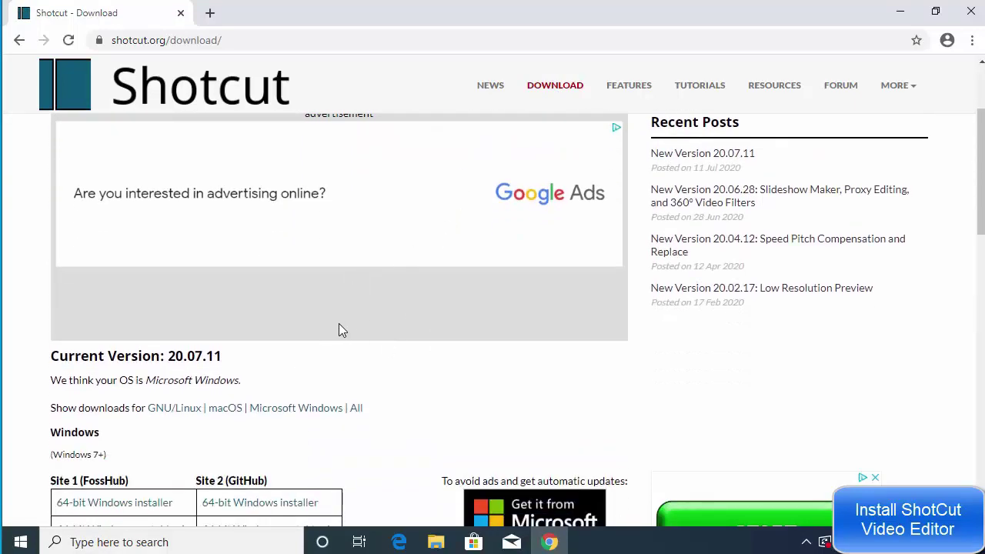
scroll(366, 307, "down", 3)
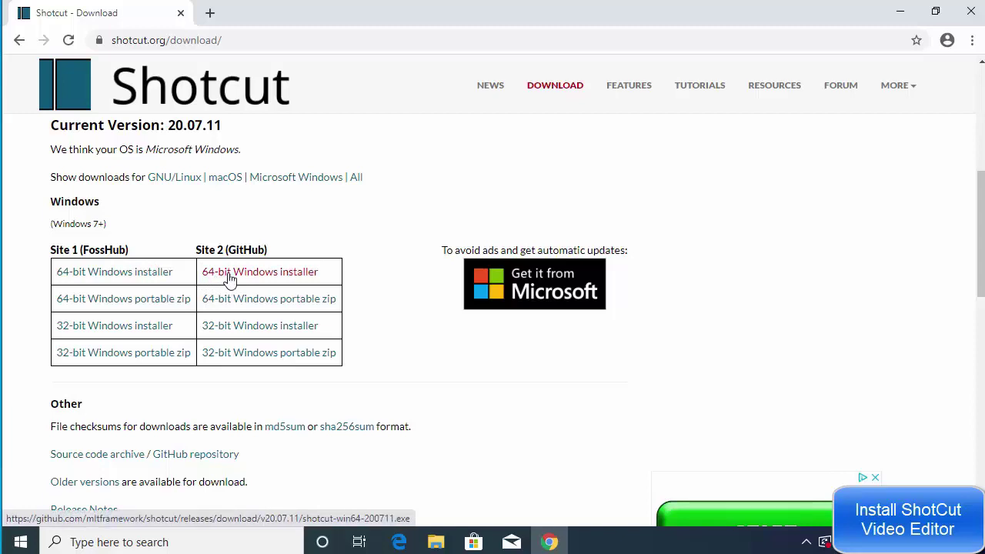
left_click_drag(230, 250, 266, 250)
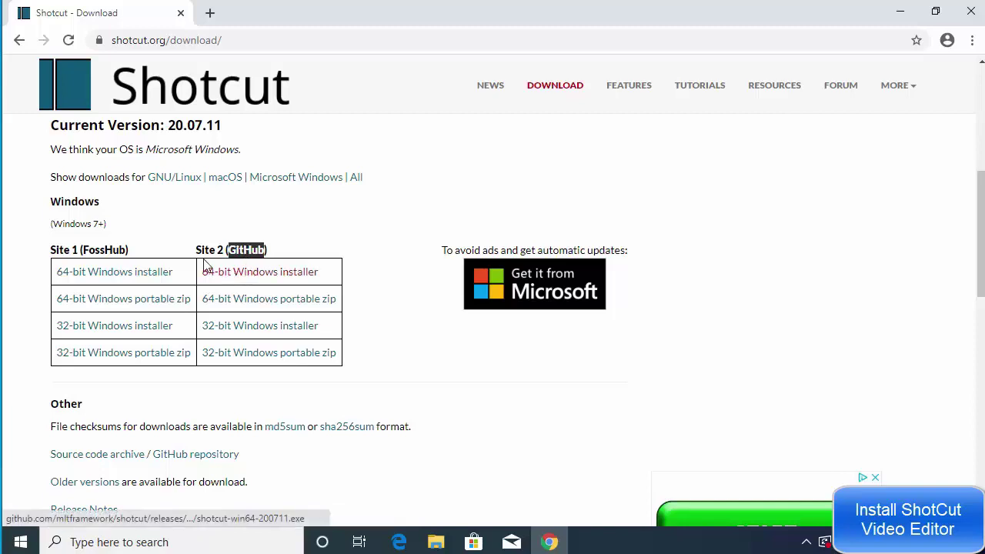
left_click(229, 271)
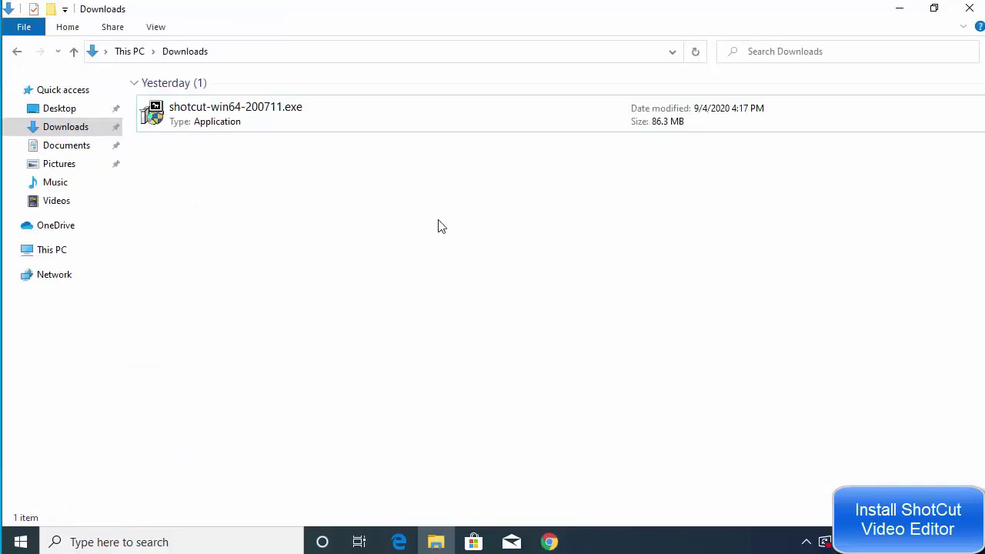
- Run shotcut-win64-200711.exe from Downloads and approve the User Account Control prompt
double_click(250, 120)
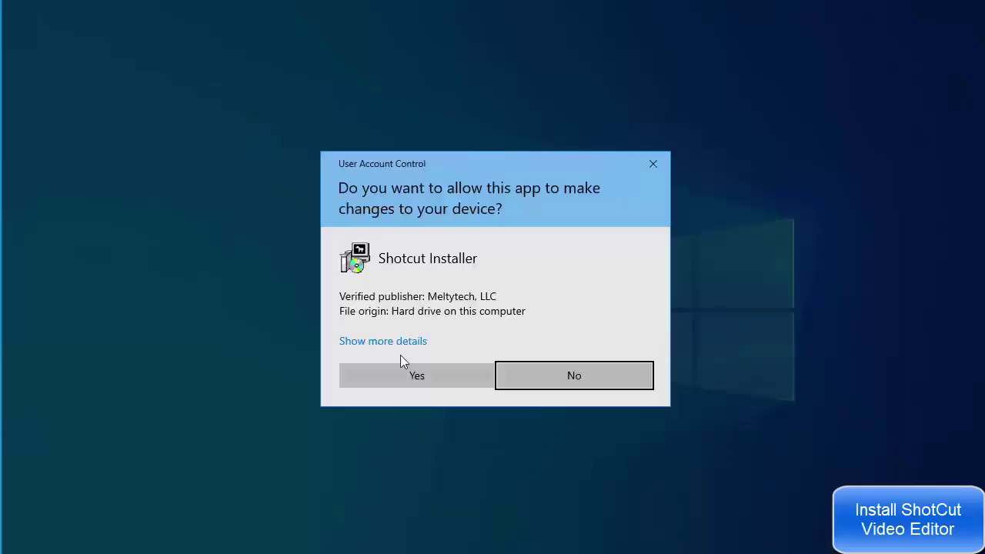
left_click(407, 377)
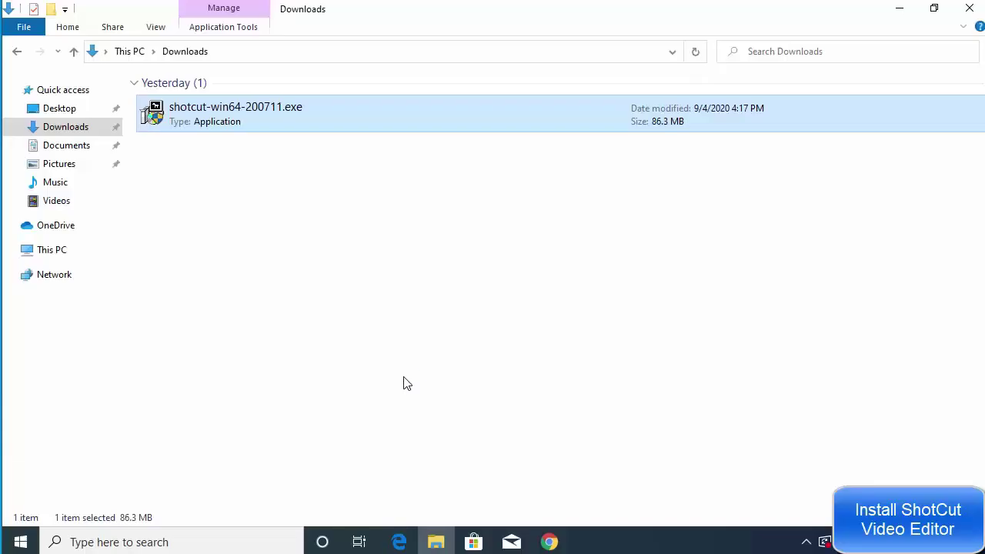
- Accept the GPL license and keep C:\Program Files\Shotcut as the install folder
left_click(898, 10)
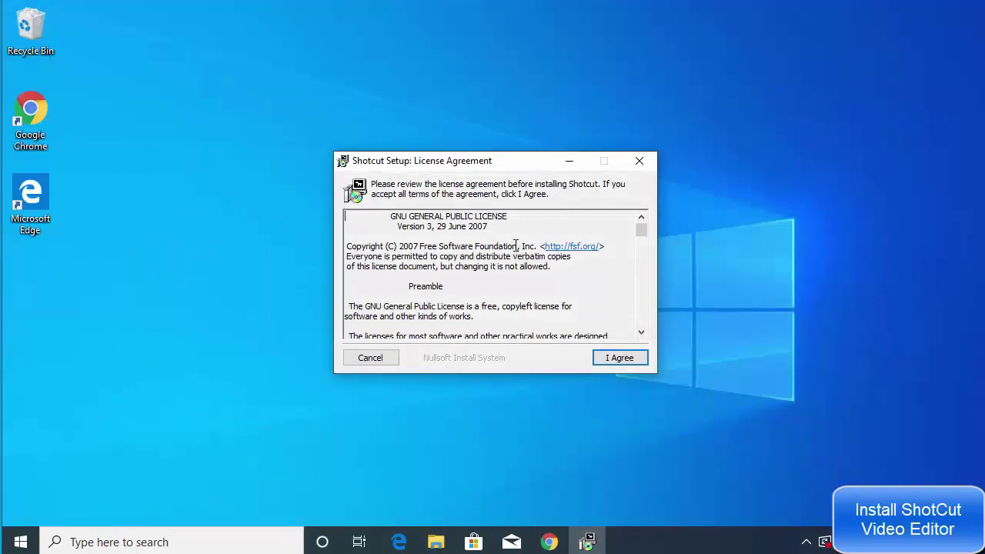
left_click_drag(641, 228, 645, 325)
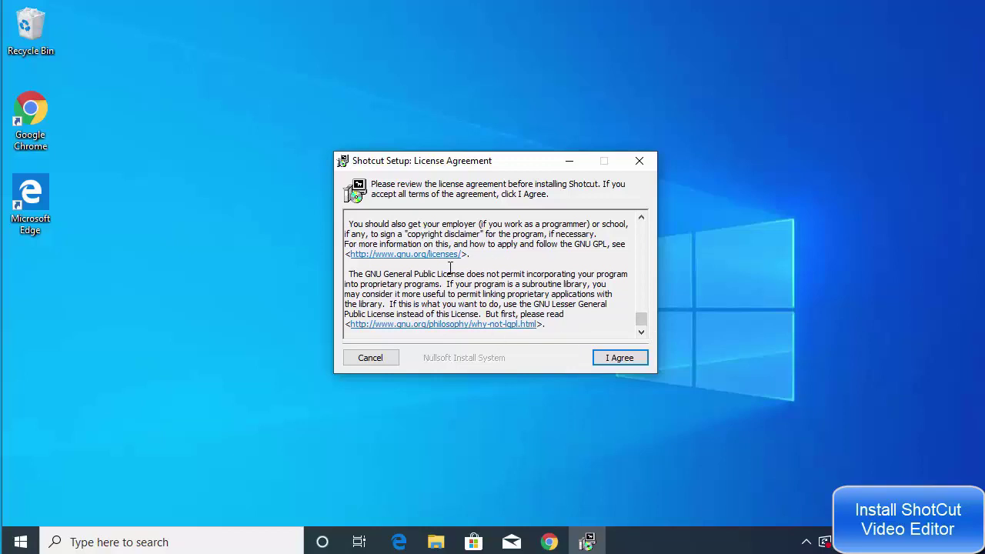
left_click(611, 359)
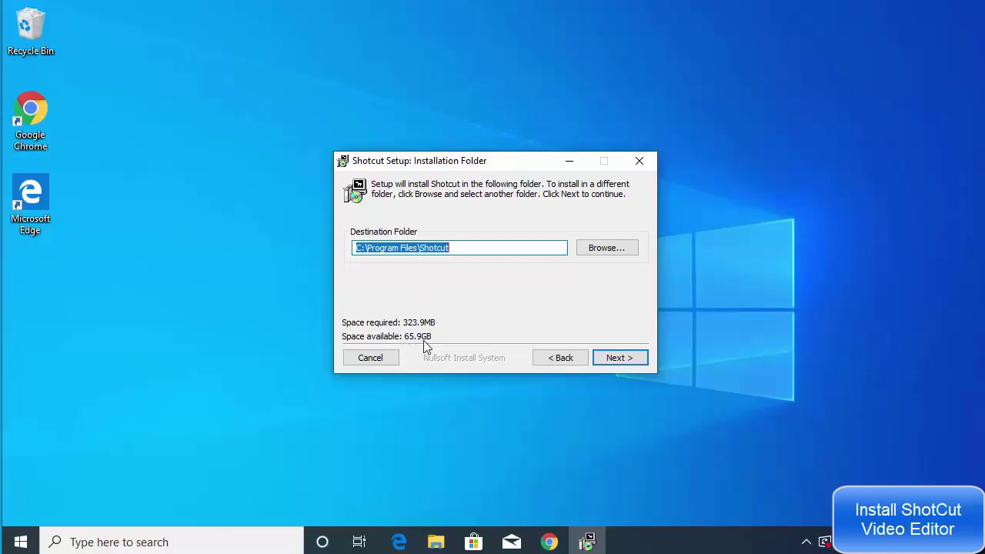
left_click(609, 359)
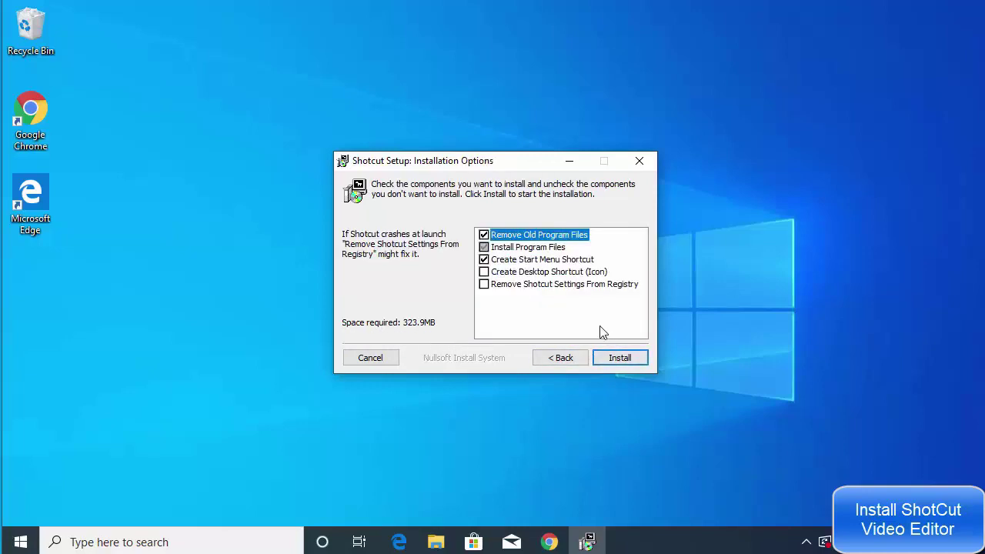
- Install Shotcut with a desktop shortcut, then close the finished setup wizard
left_click(484, 273)
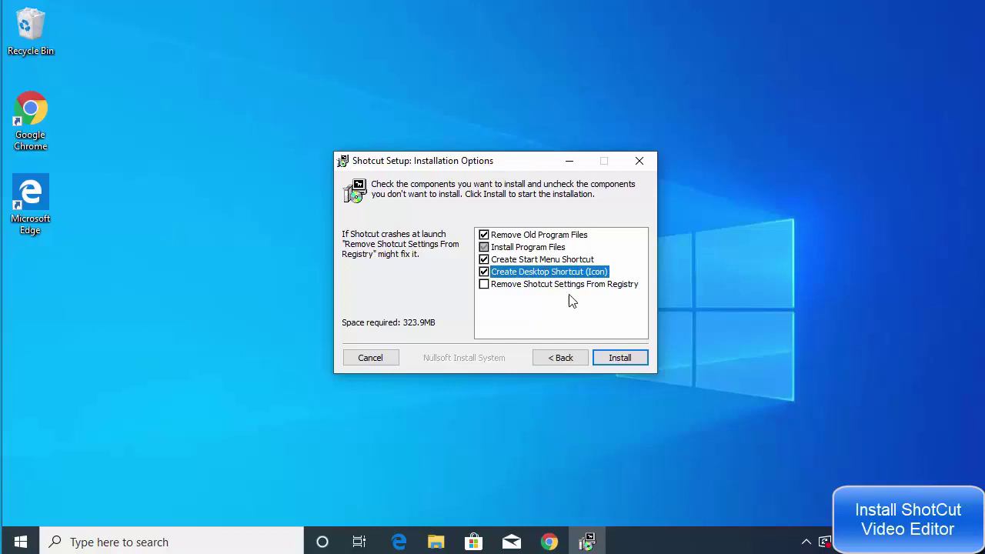
left_click(611, 360)
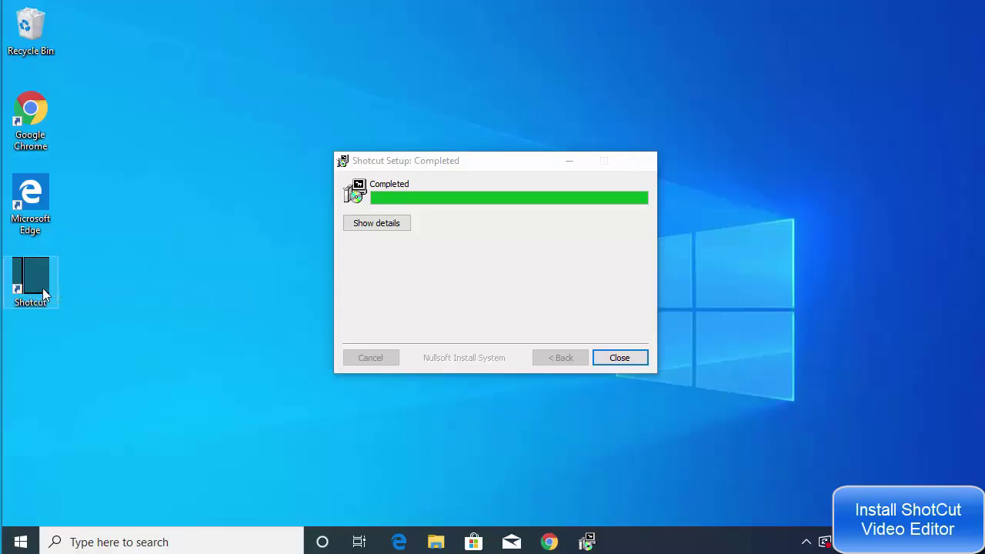
left_click(608, 365)
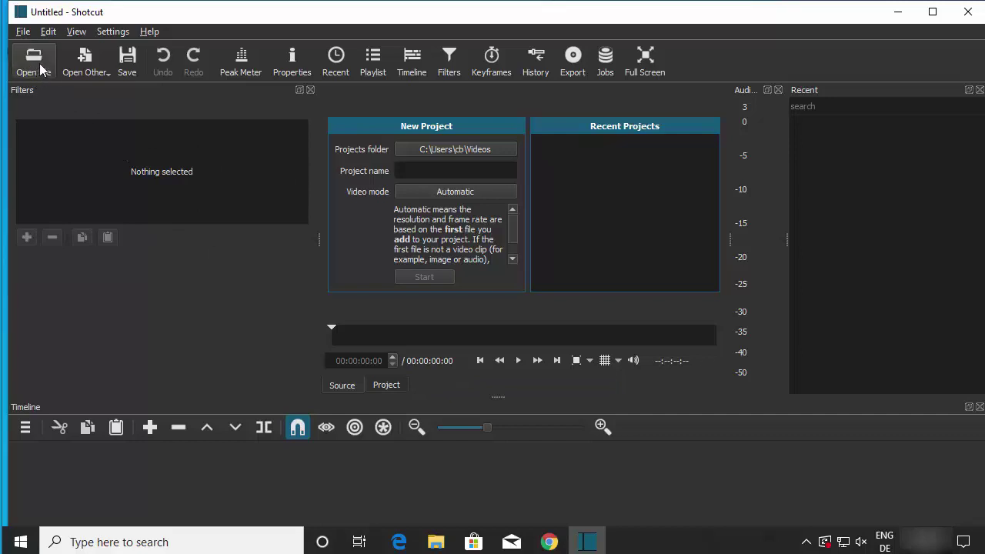
- Open the File menu in the empty Untitled Shotcut project
left_click(23, 33)
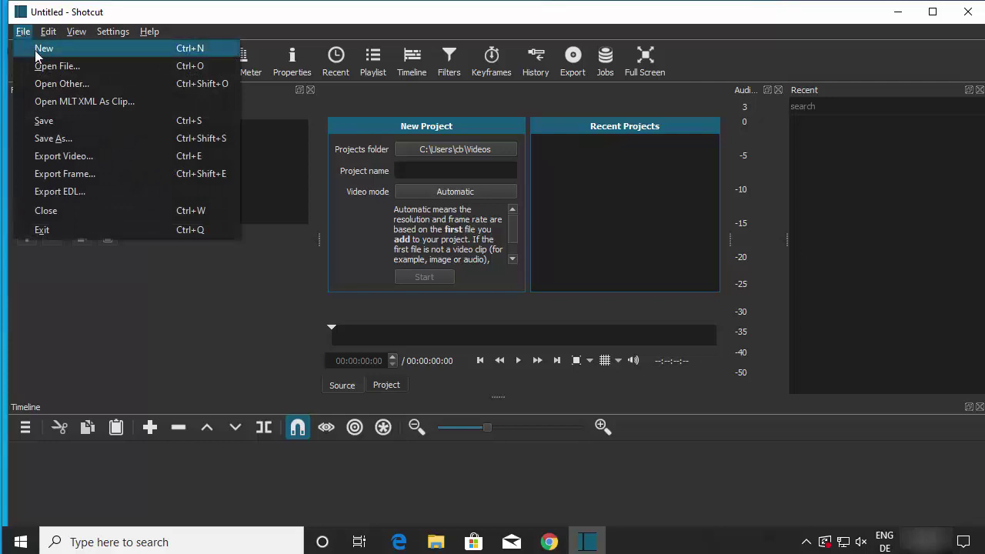
- Open sample.mp4 from the Videos folder into the source player
left_click(54, 66)
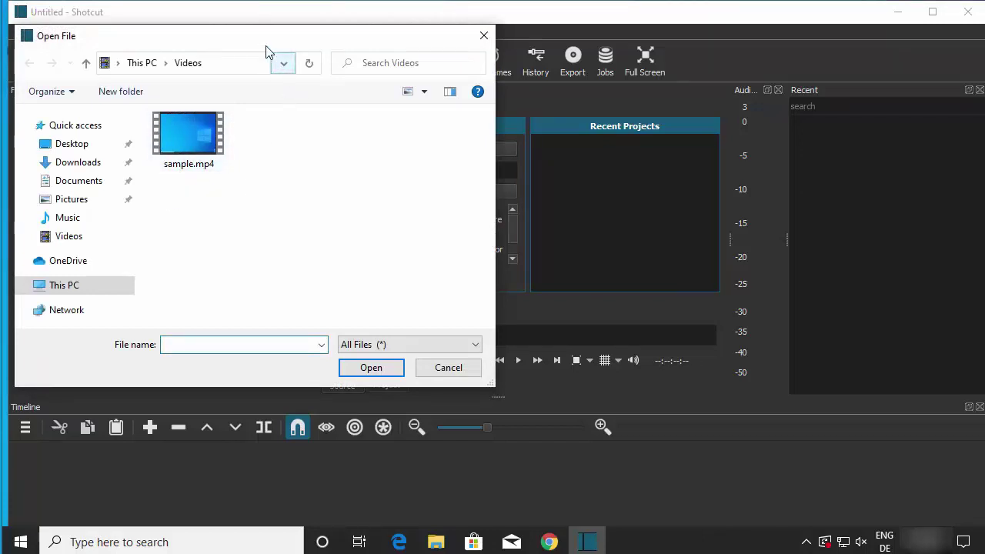
left_click_drag(264, 47, 362, 73)
left_click(283, 156)
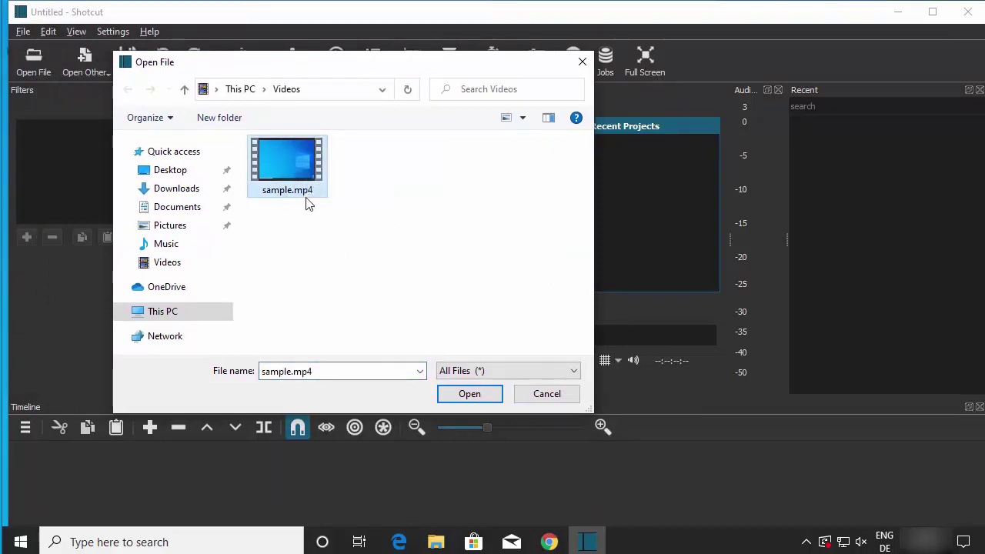
left_click(471, 394)
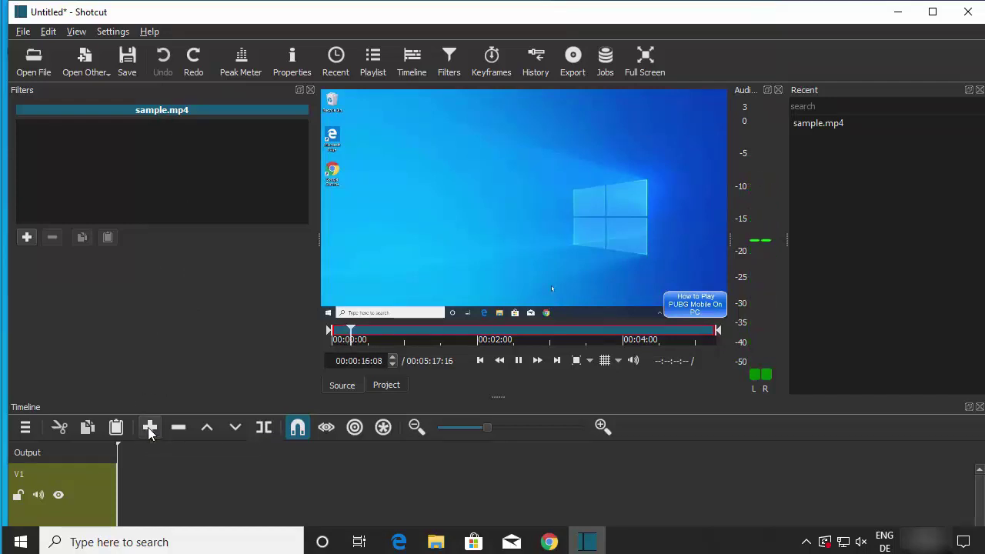
- Append sample.mp4 to the timeline video track and return to the project start
key("a")
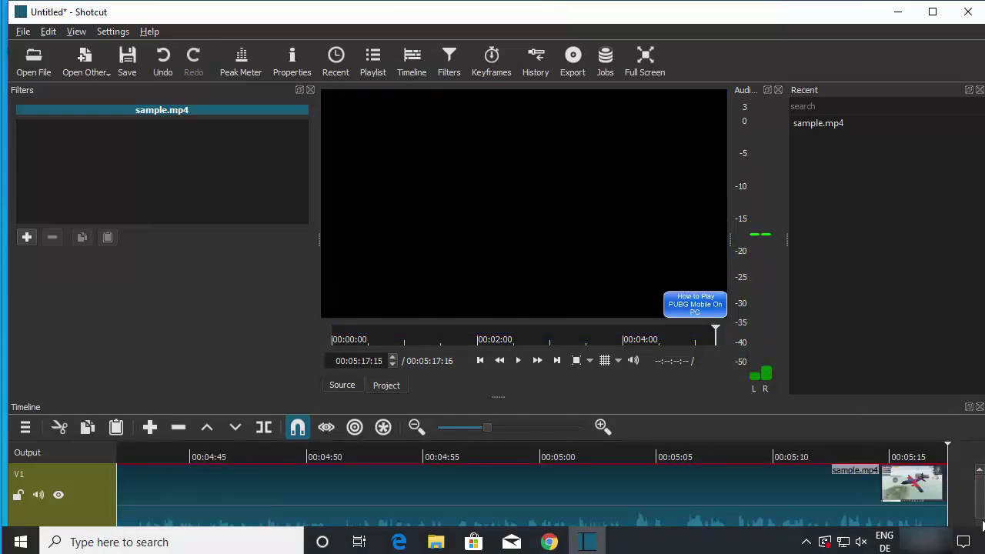
scroll(982, 524, "down", 1)
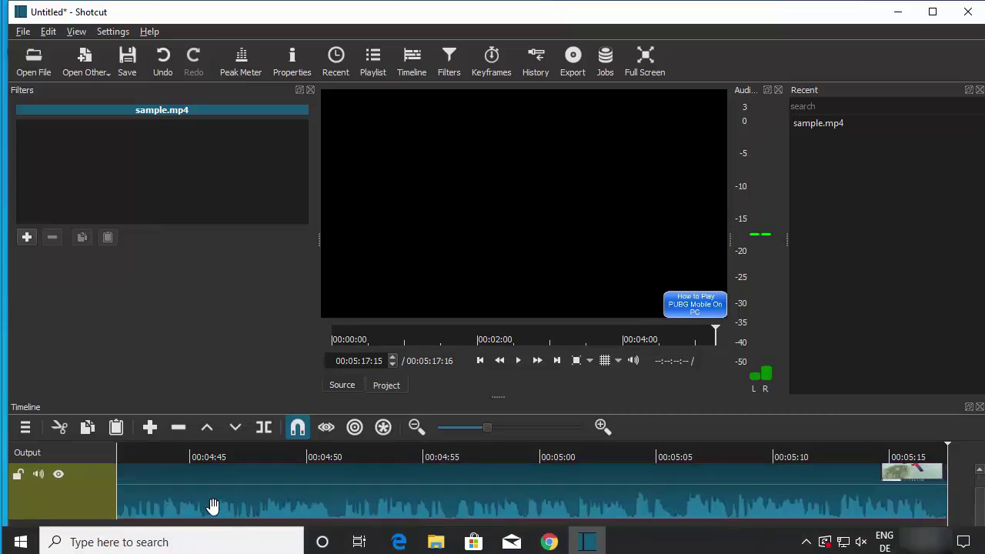
key("space")
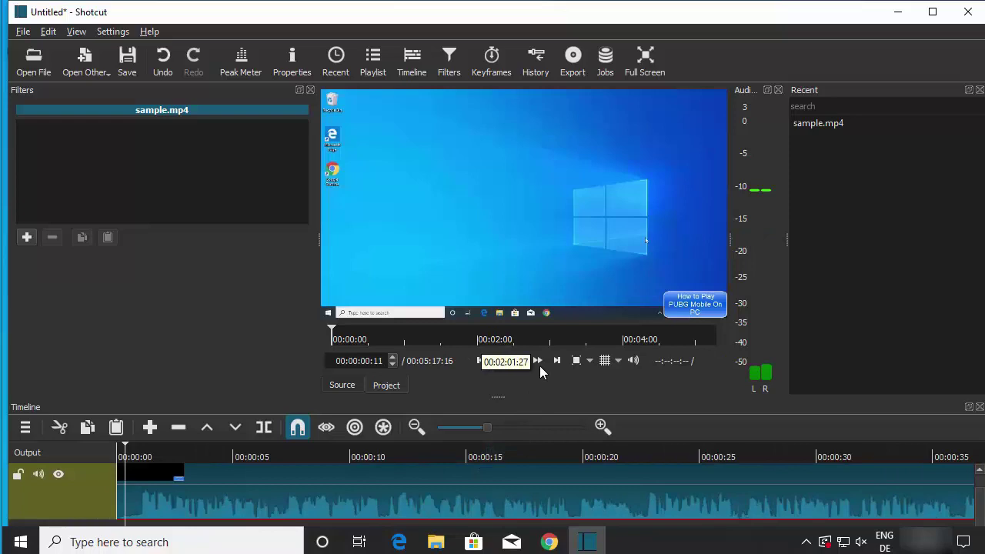
- Play the clip and pause at 00:00:06:25, the first cut point
left_click(518, 360)
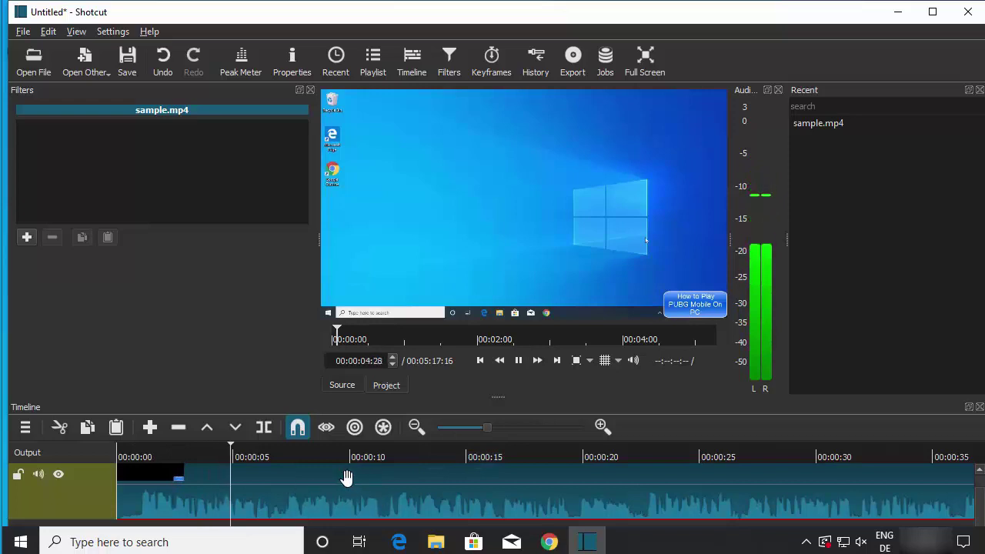
left_click(518, 361)
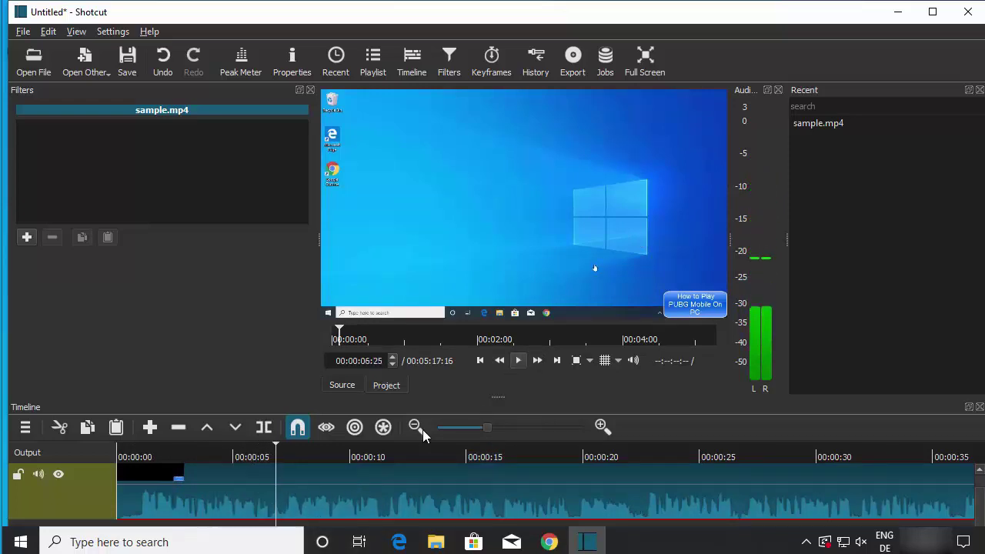
right_click(337, 489)
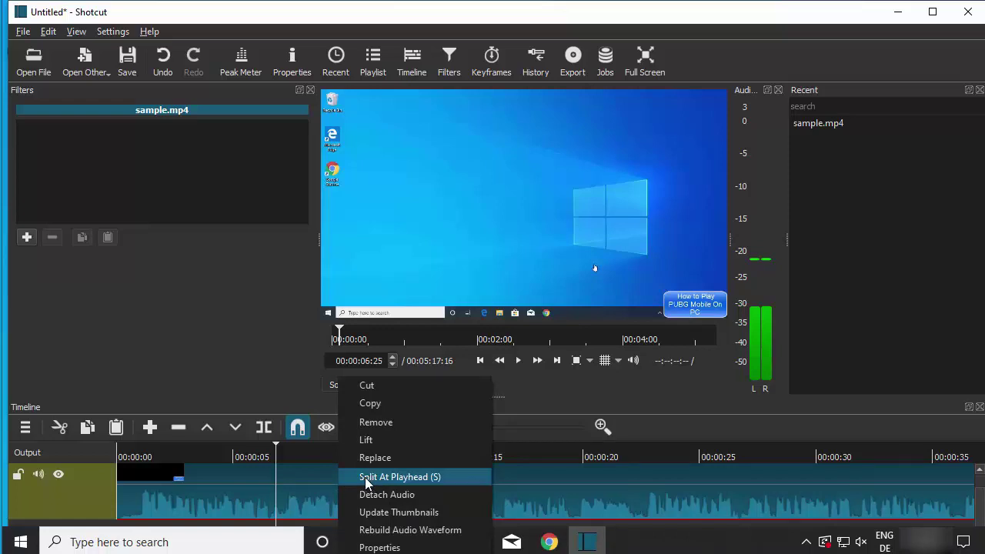
- Split the clip at 00:00:06:25 and again at 00:00:09:08
left_click(366, 478)
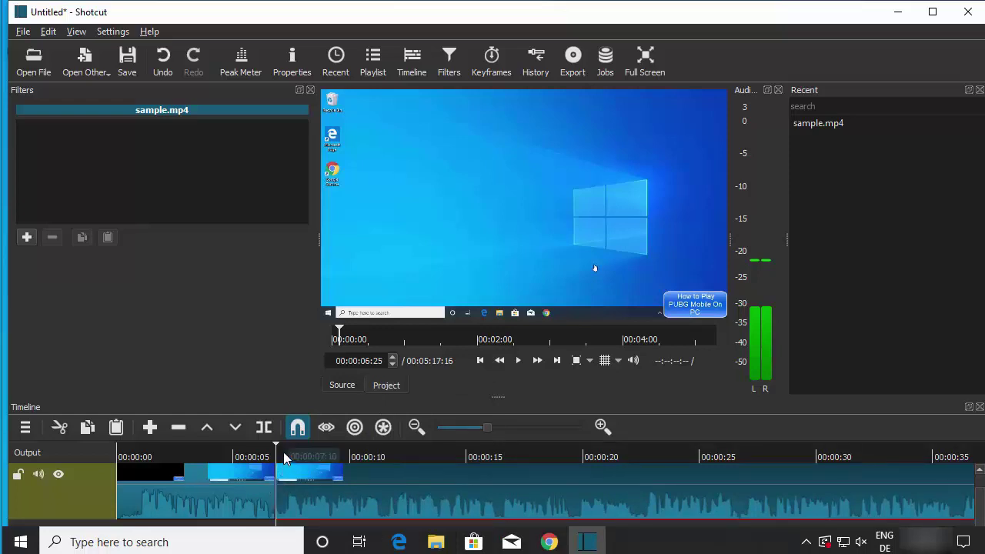
left_click(332, 496)
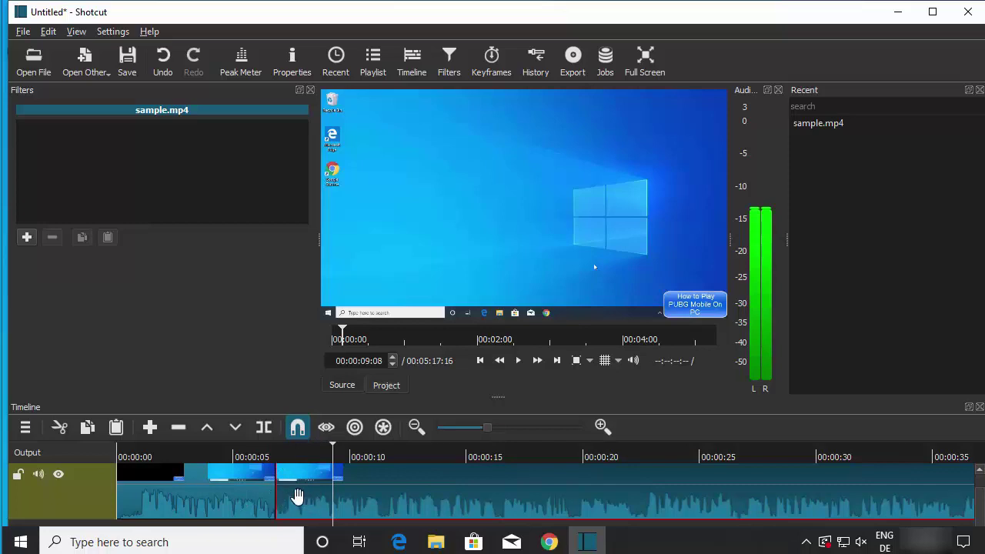
right_click(336, 500)
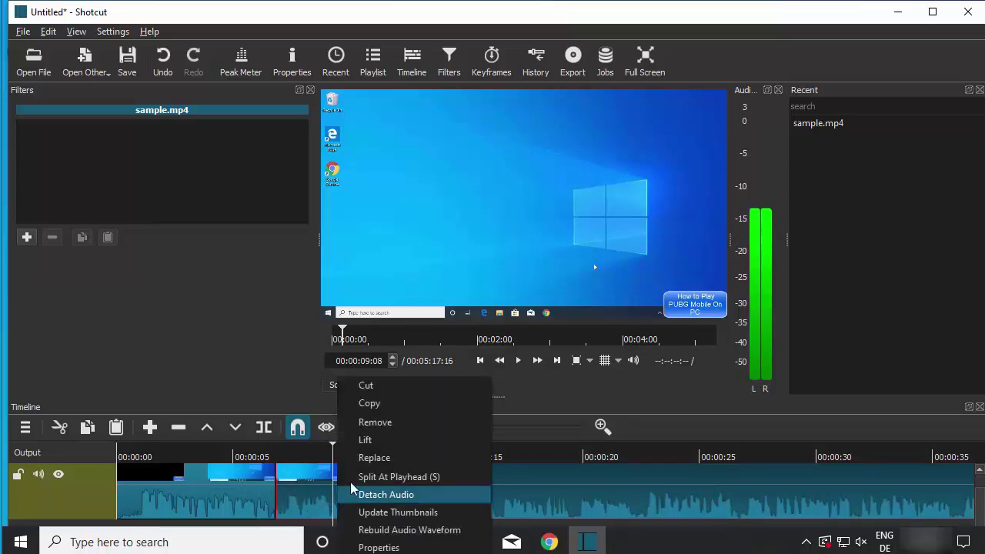
left_click(352, 477)
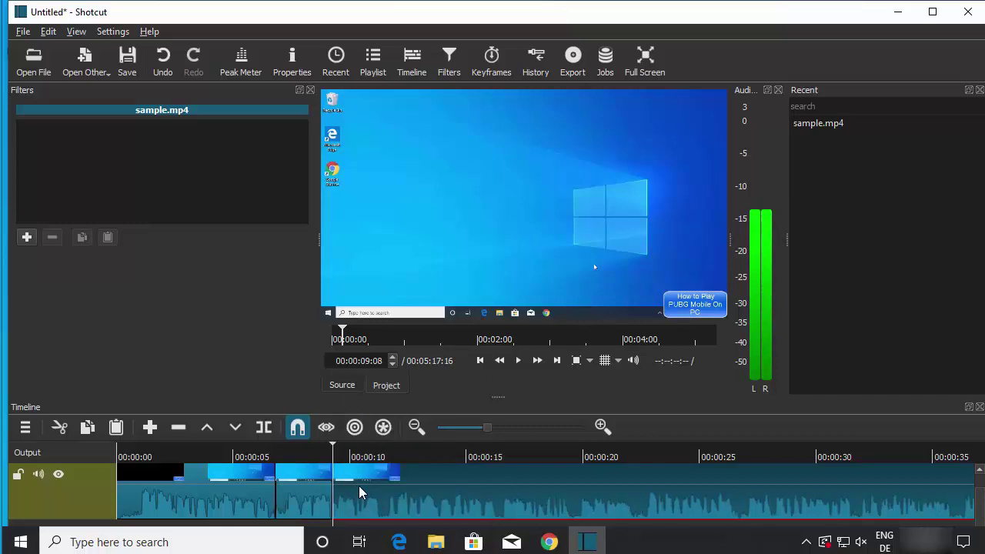
- Remove the middle piece between the splits, shortening the project to 00:05:15:03
left_click(300, 492)
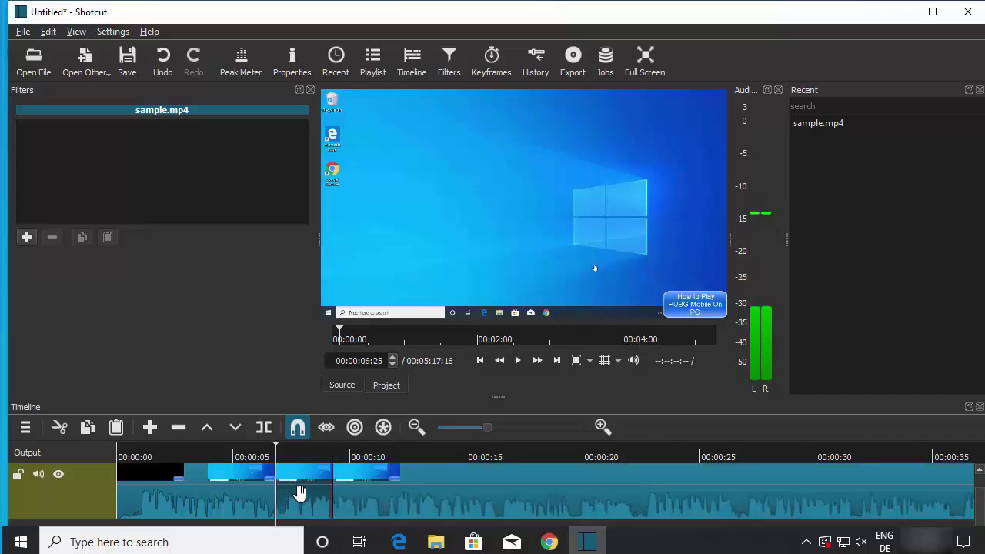
right_click(300, 492)
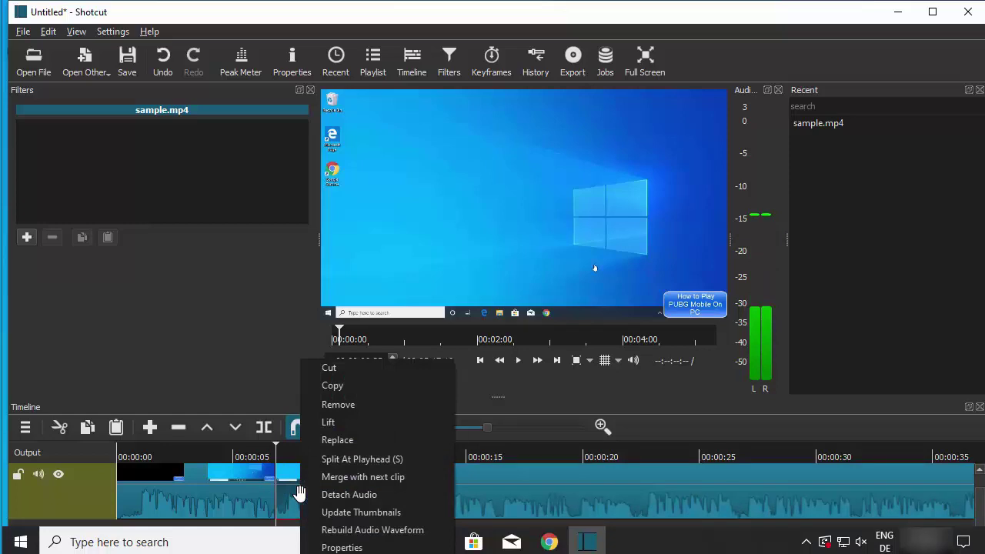
left_click(336, 405)
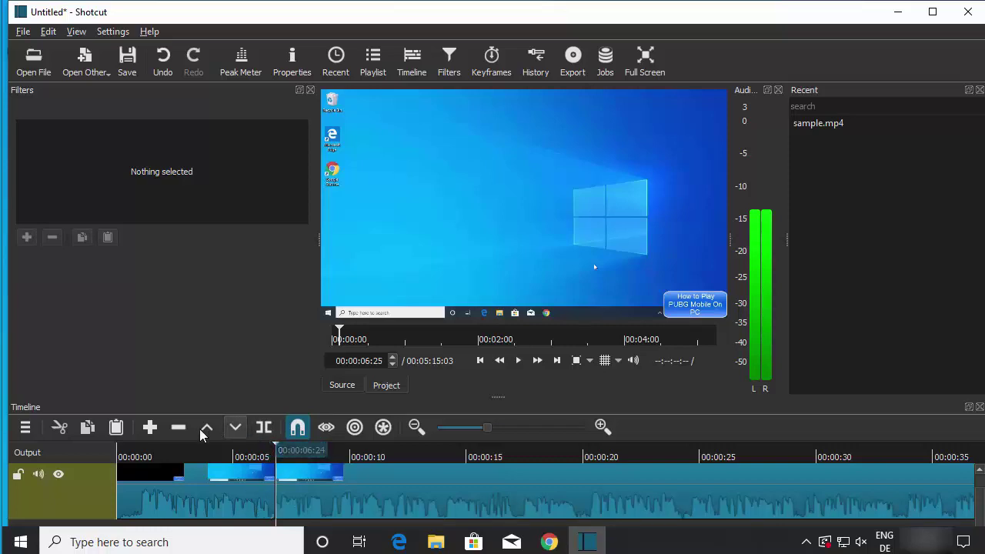
left_click_drag(280, 456, 367, 455)
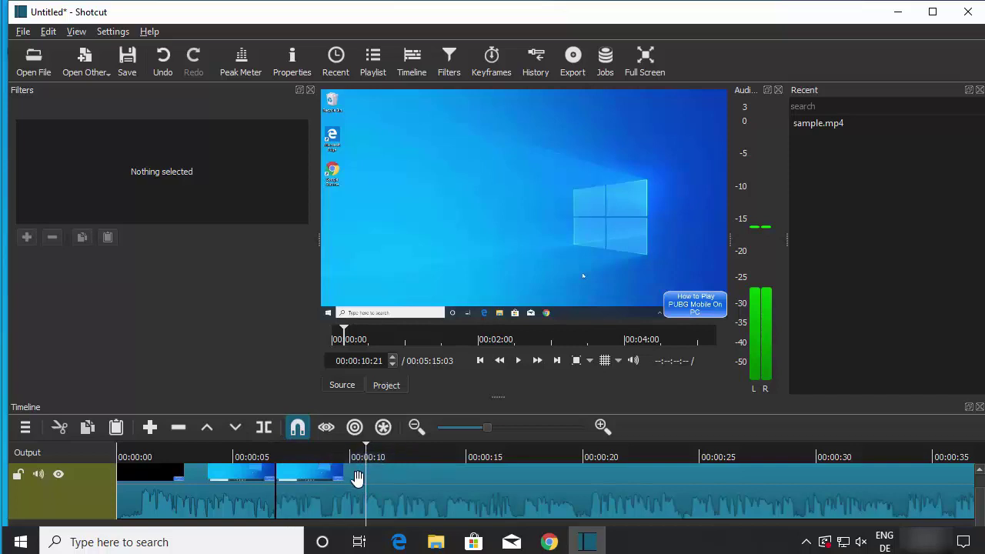
- Split the clip at 00:00:10:21 and select the piece between 00:00:07 and 00:00:10
right_click(390, 486)
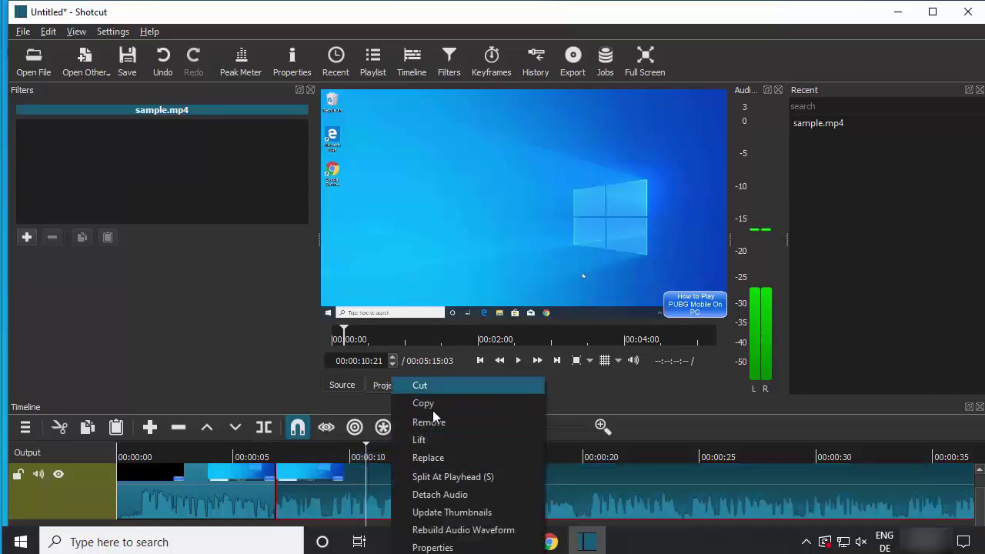
left_click(269, 426)
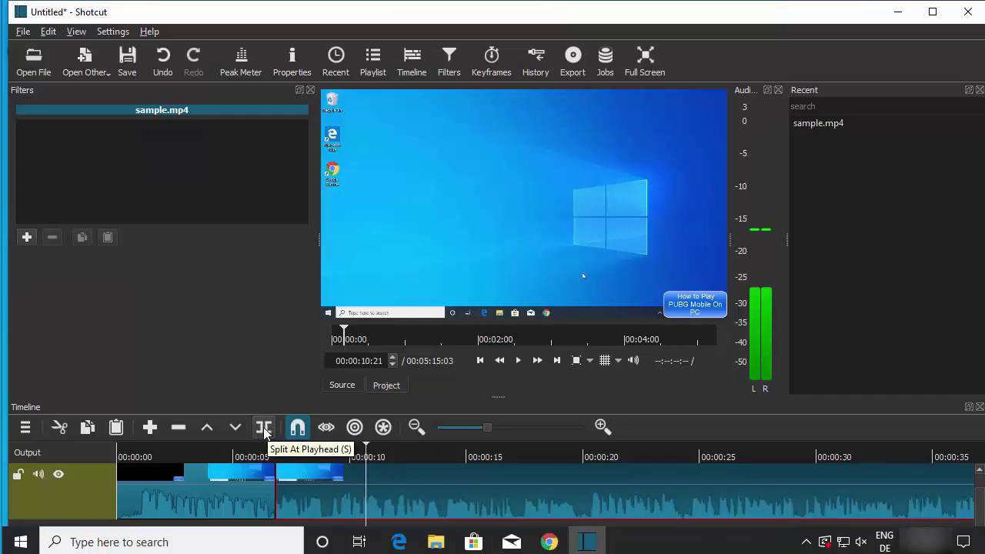
key("s")
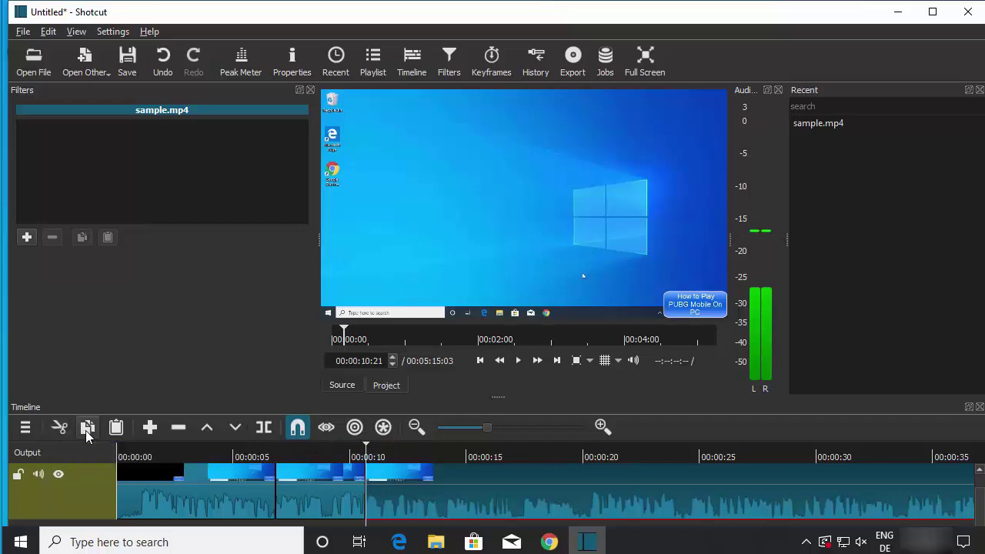
left_click(326, 486)
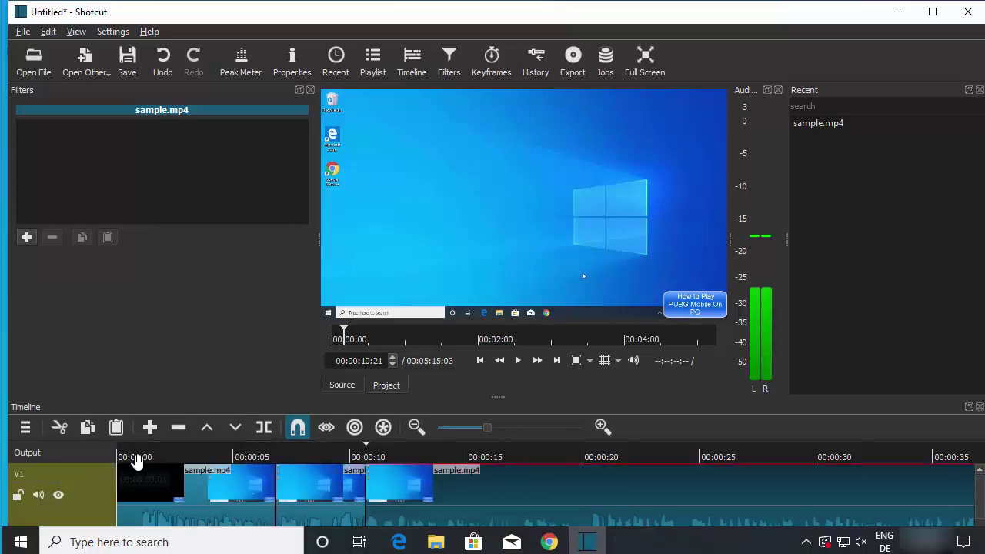
- Add an A1 audio track beneath V1, then place the playhead at 00:00:01:11
right_click(70, 457)
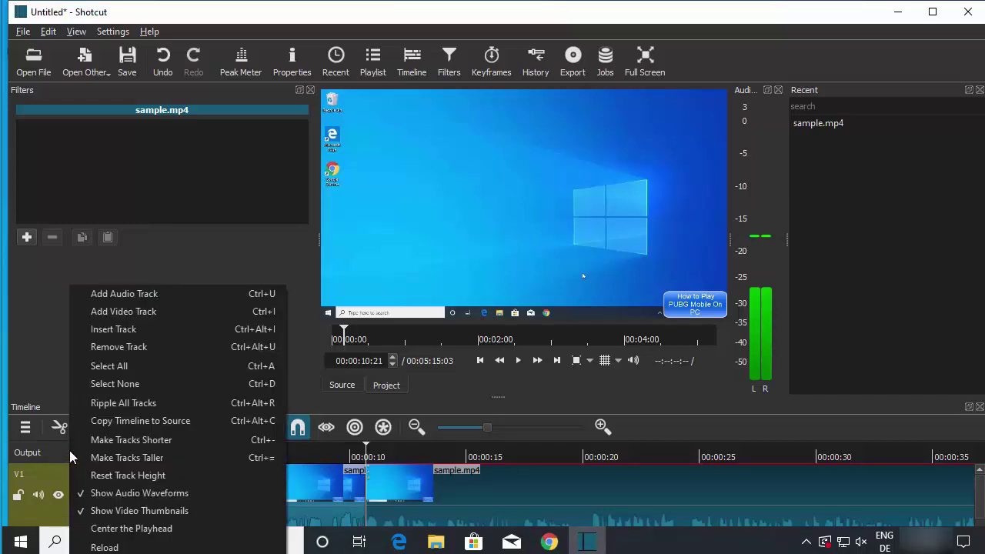
left_click(128, 294)
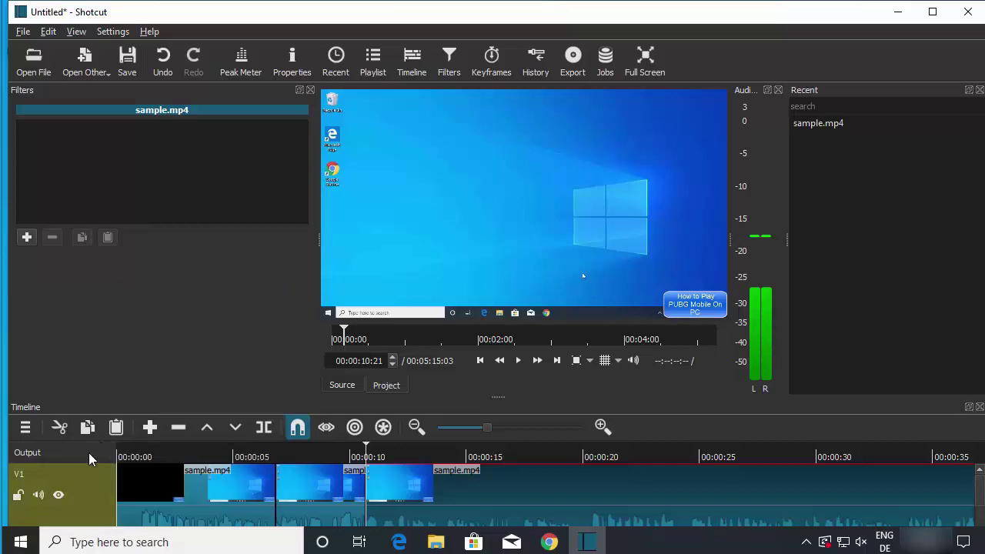
scroll(252, 486, "right", 4)
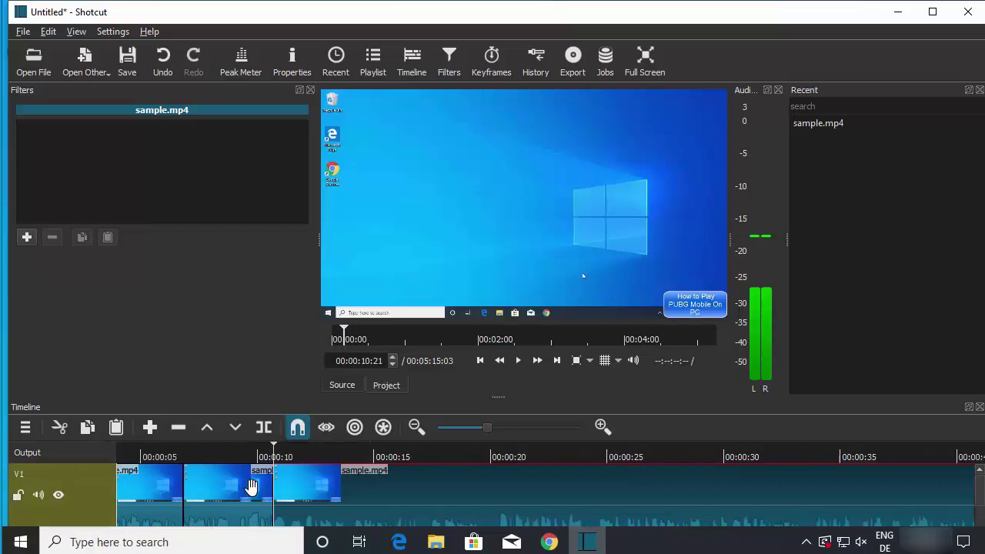
scroll(252, 486, "left", 4)
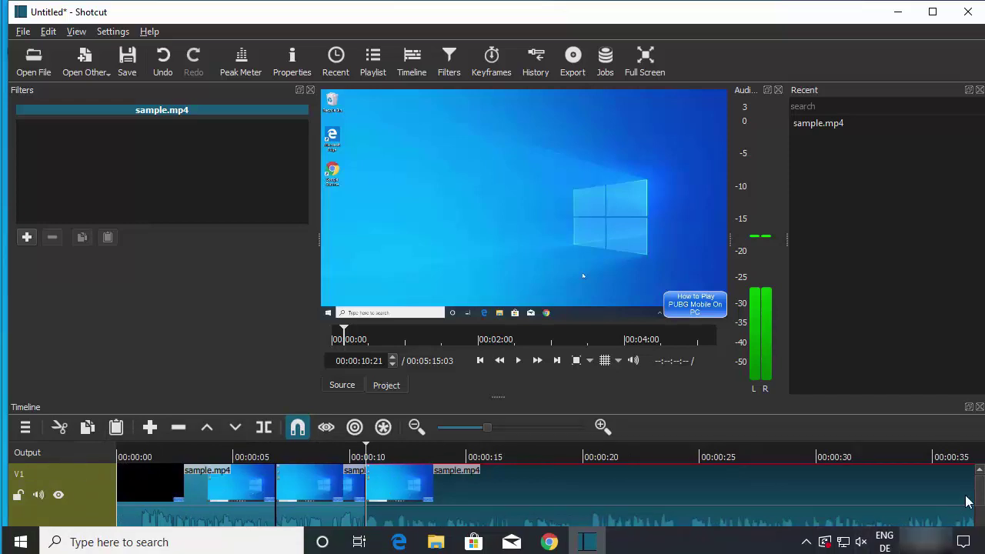
left_click_drag(981, 487, 982, 520)
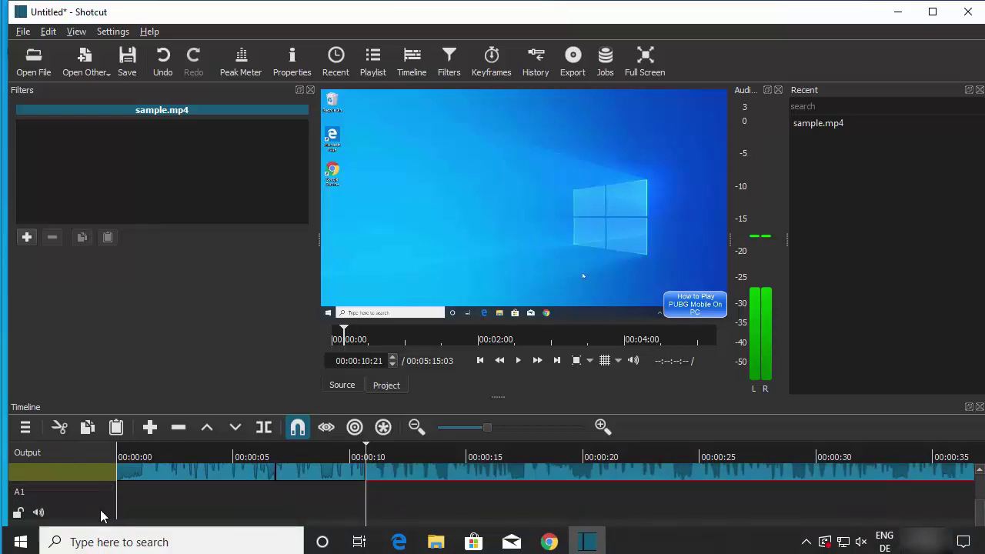
left_click(175, 509)
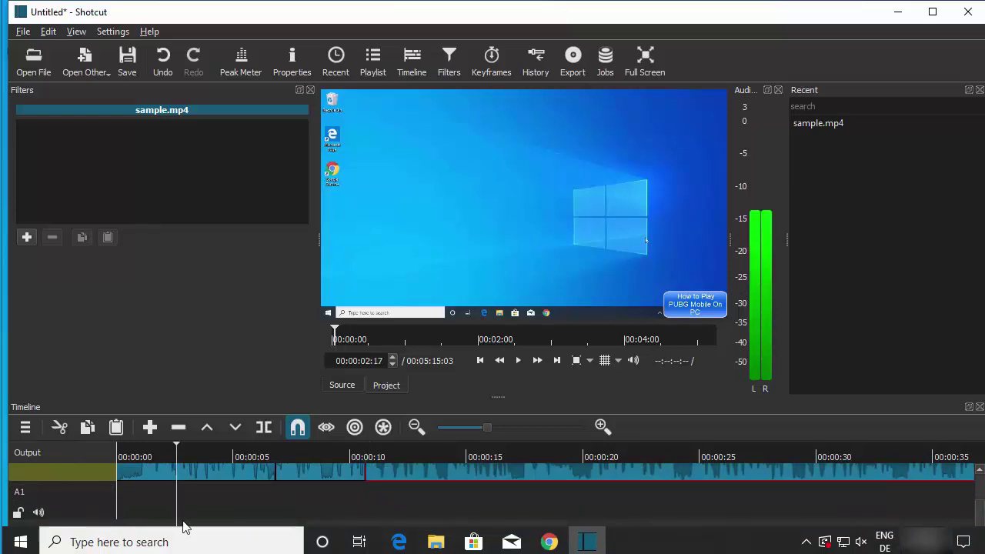
left_click(148, 507)
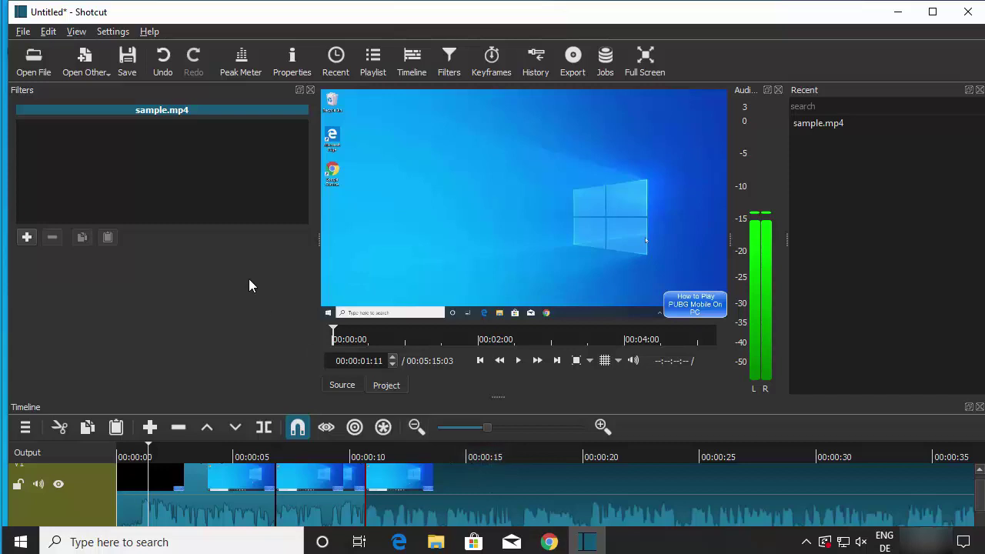
- Save the edited project as Hello.mlt in the Videos folder
left_click(23, 31)
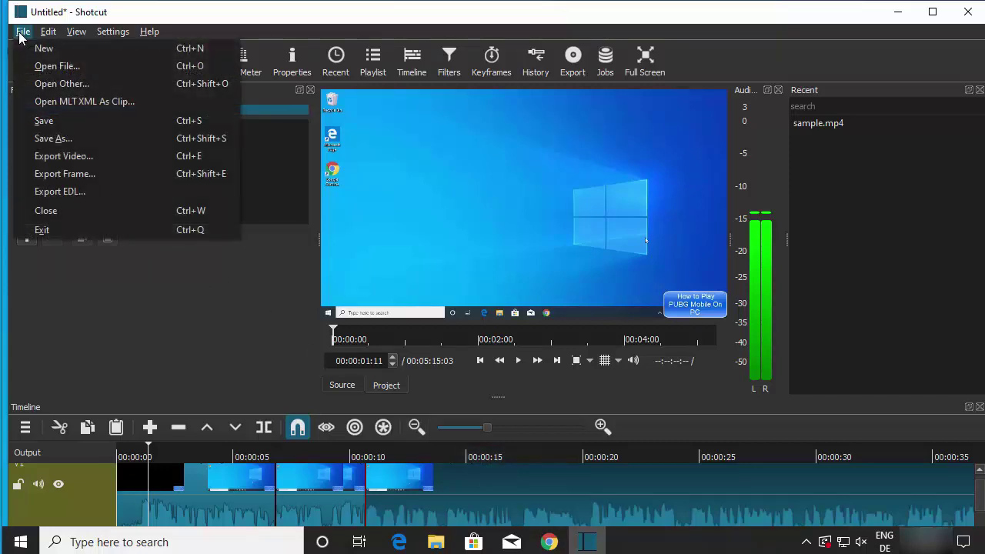
left_click(44, 123)
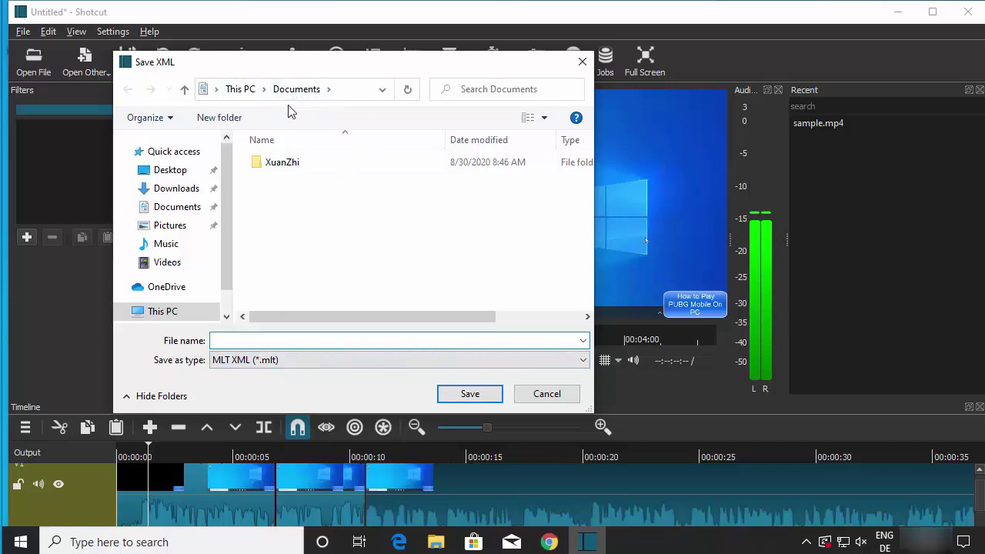
left_click(184, 266)
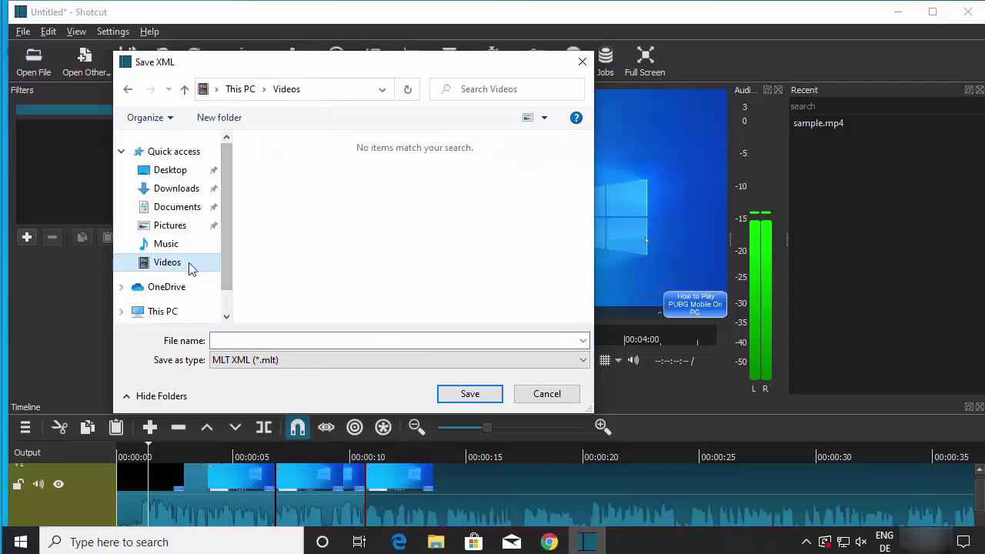
left_click(256, 336)
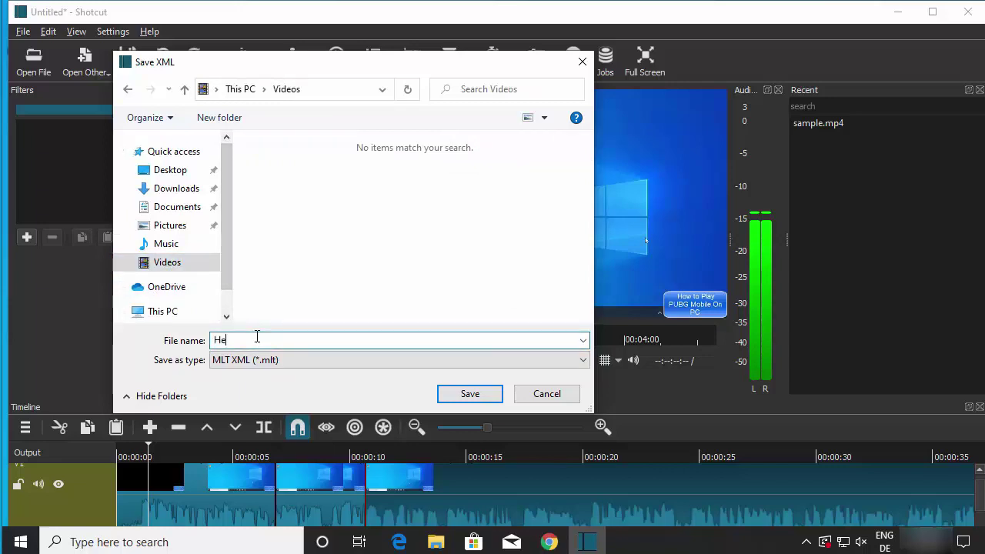
type("Hello")
left_click(479, 393)
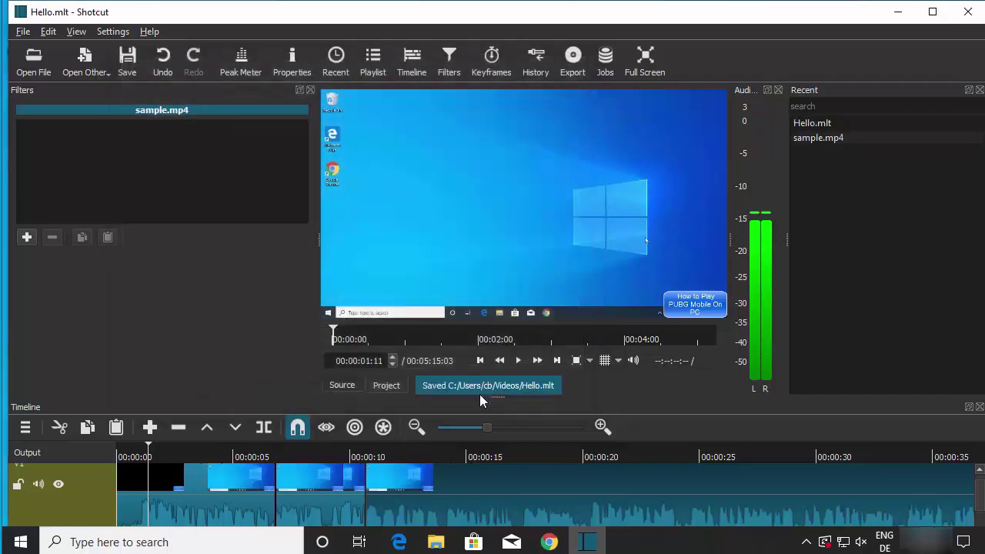
left_click(811, 125)
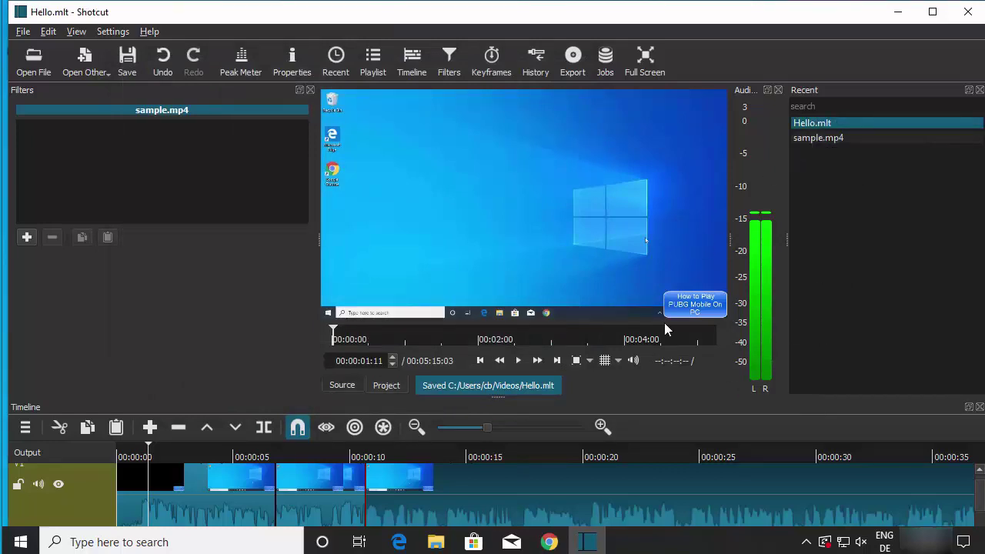
left_click(436, 541)
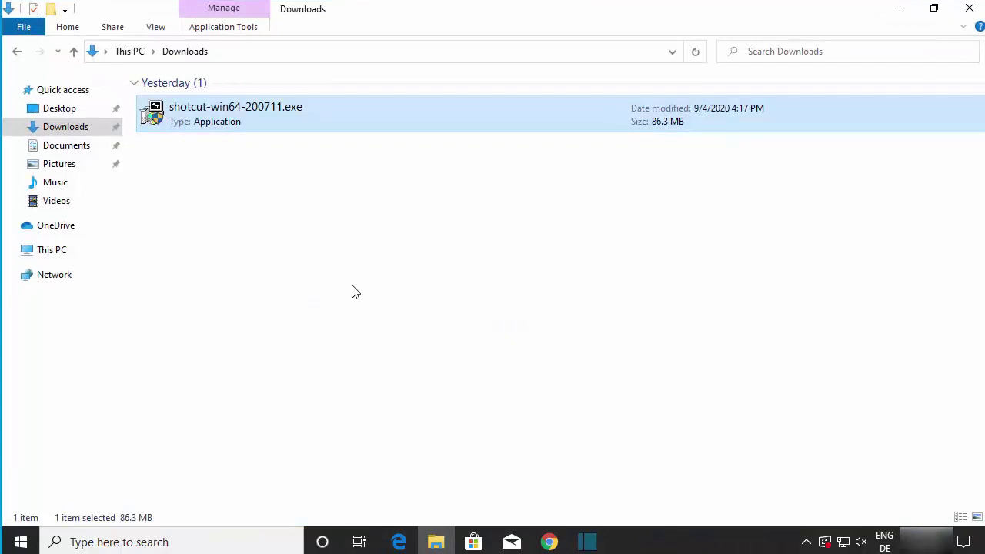
left_click(68, 202)
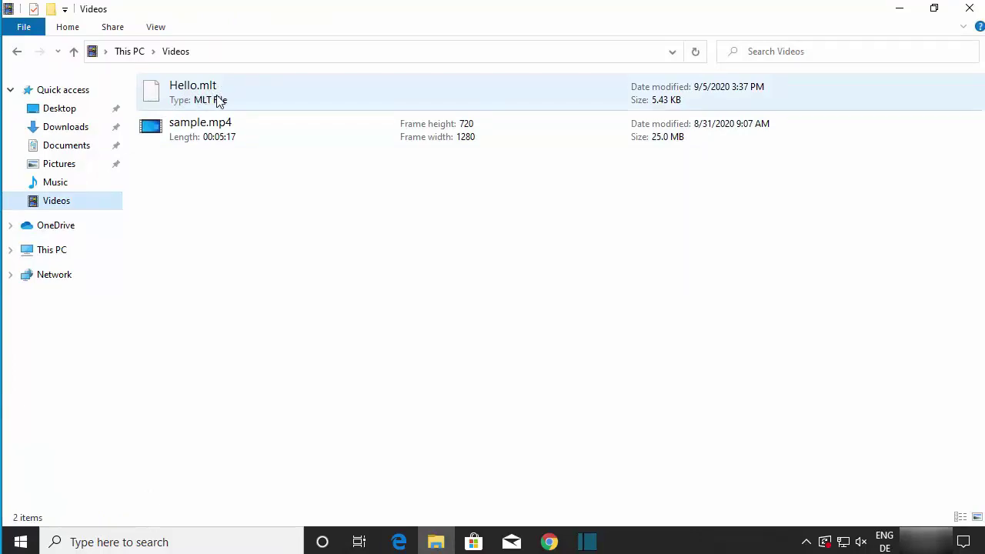
left_click(898, 9)
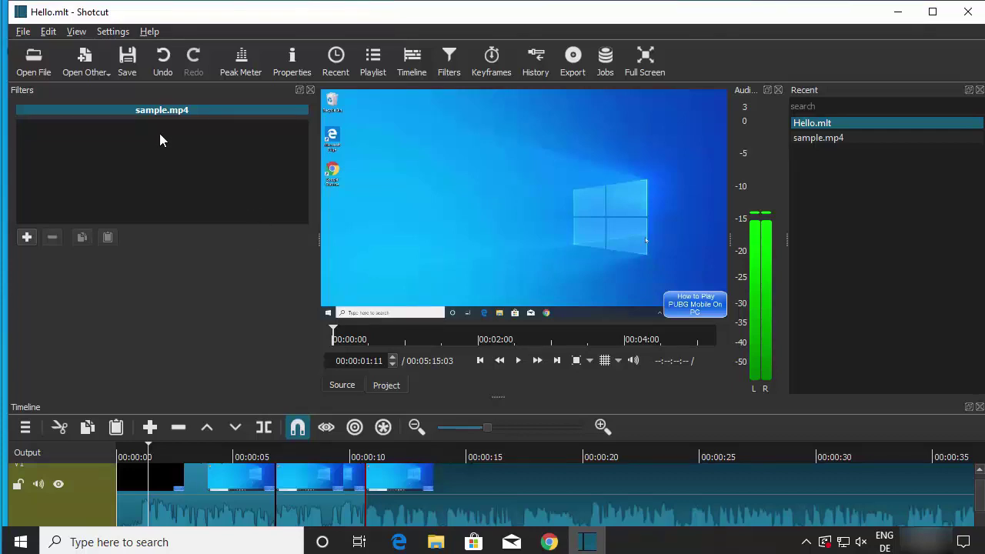
- Show the Export Video panel, widen it, and select the H.264 High Profile preset
left_click(24, 33)
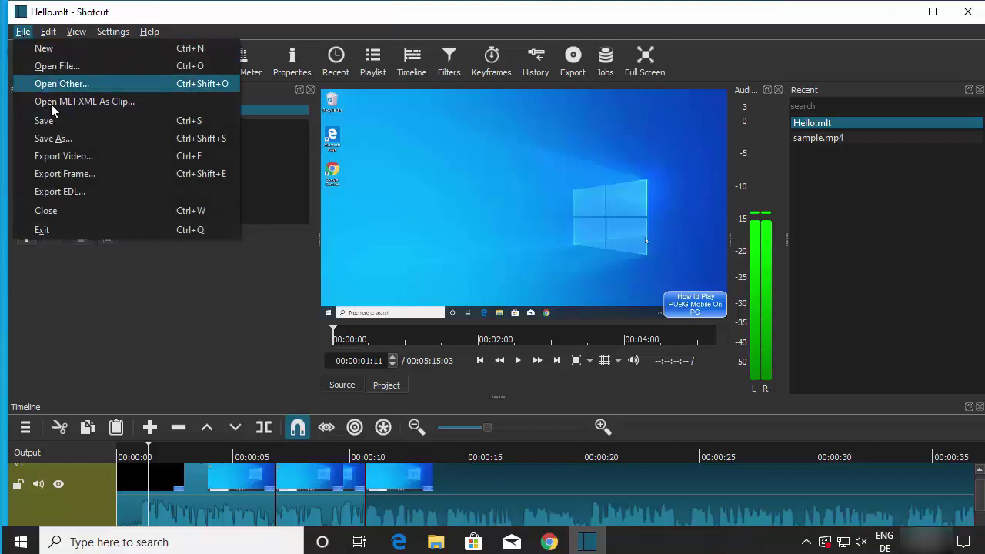
left_click(63, 157)
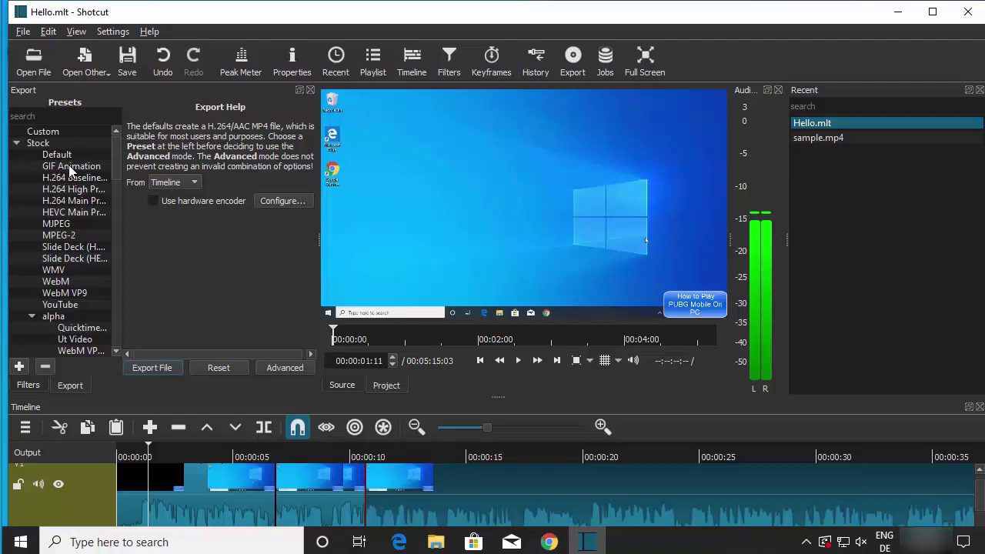
left_click(77, 224)
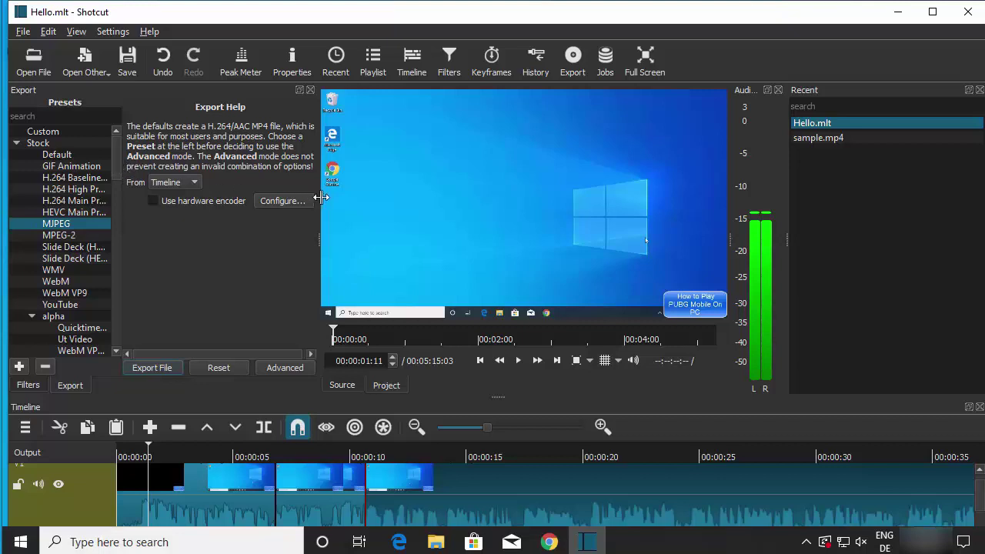
left_click_drag(319, 195, 399, 200)
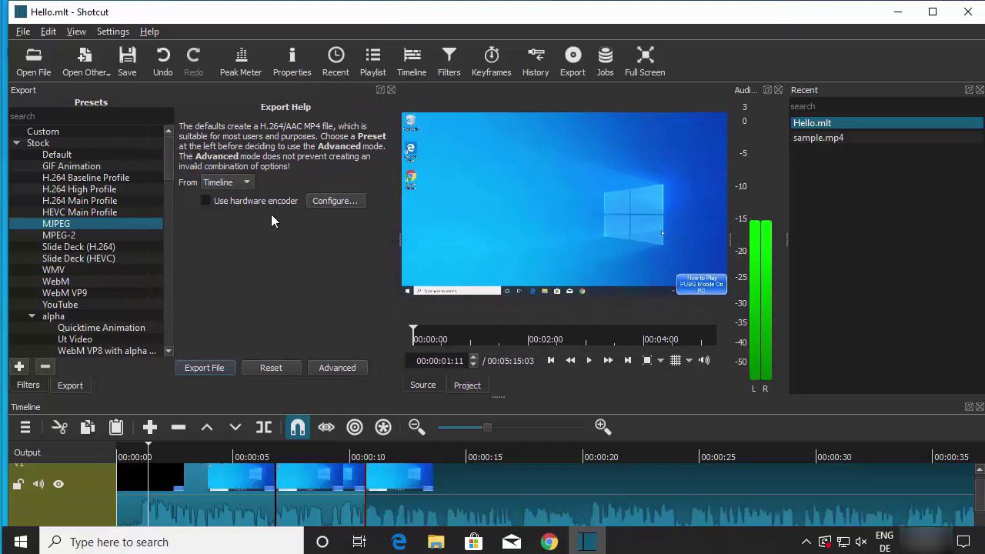
left_click(56, 189)
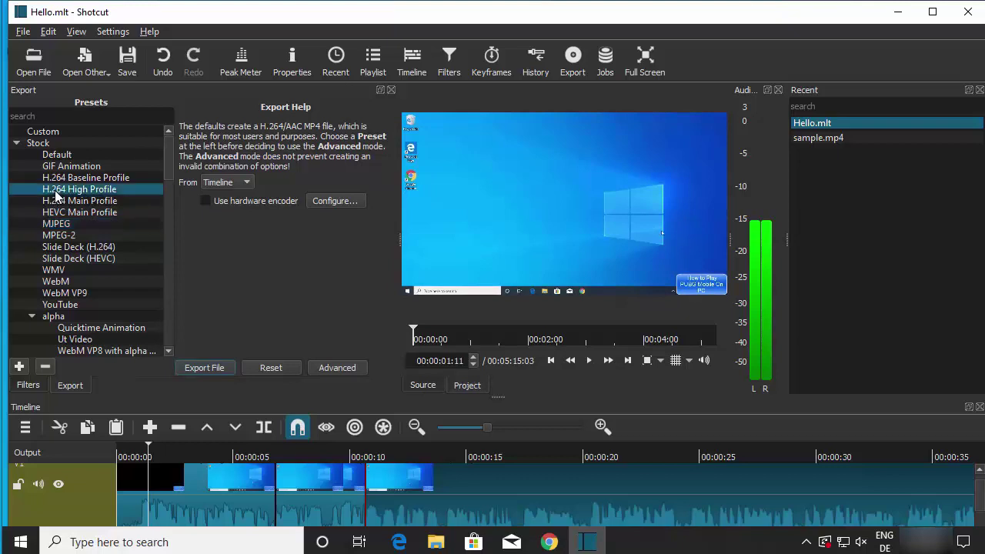
- In the Advanced export settings, set the resolution to 1920 x 1080
left_click(332, 369)
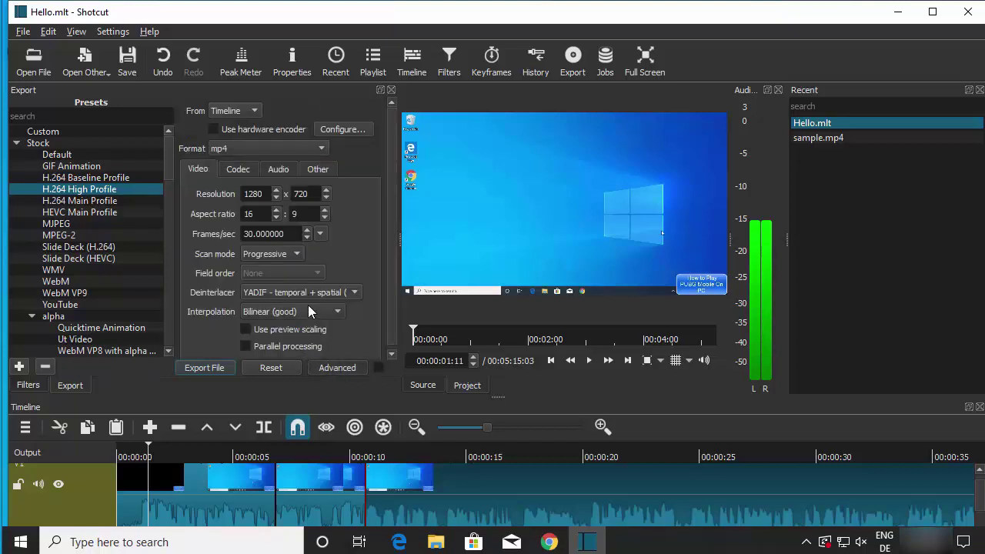
left_click(258, 194)
key("BackSpace")
type("3")
double_click(258, 194)
type("1920")
key("Tab")
type("1")
- Keep mp4 as the container format and proceed to Export File
left_click(229, 150)
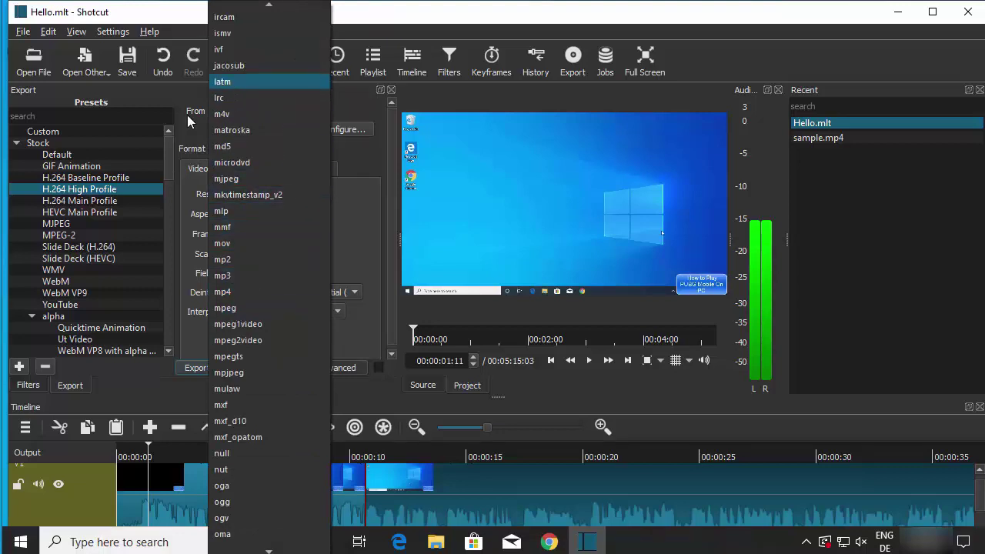
left_click(234, 293)
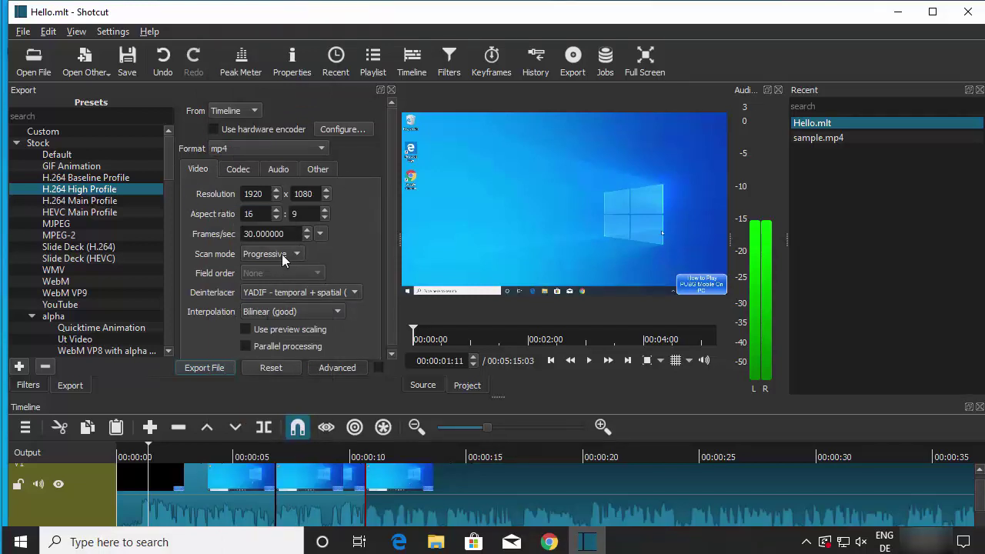
left_click(203, 367)
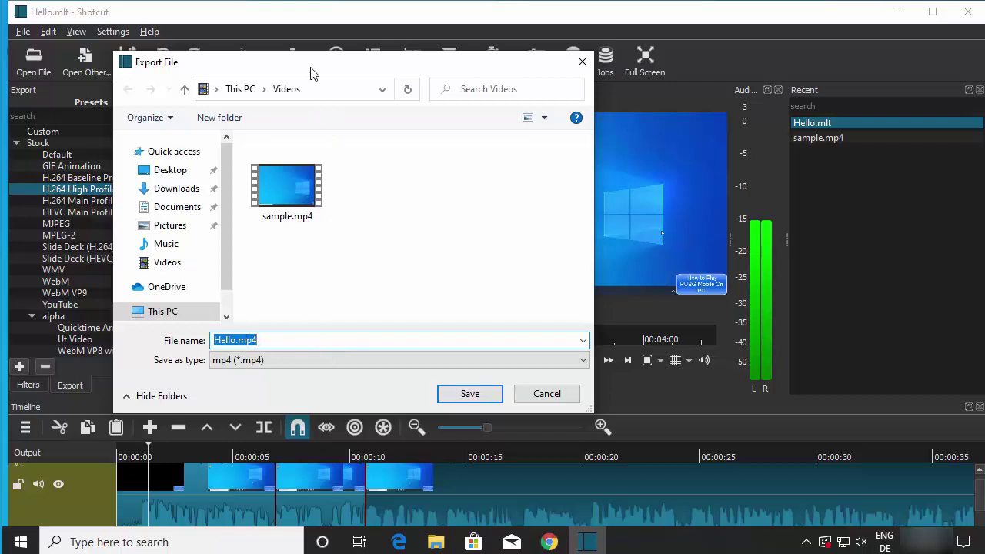
- Save the export as Hello.mp4 in Videos to start encoding, then view the folder in File Explorer
left_click_drag(311, 73, 496, 75)
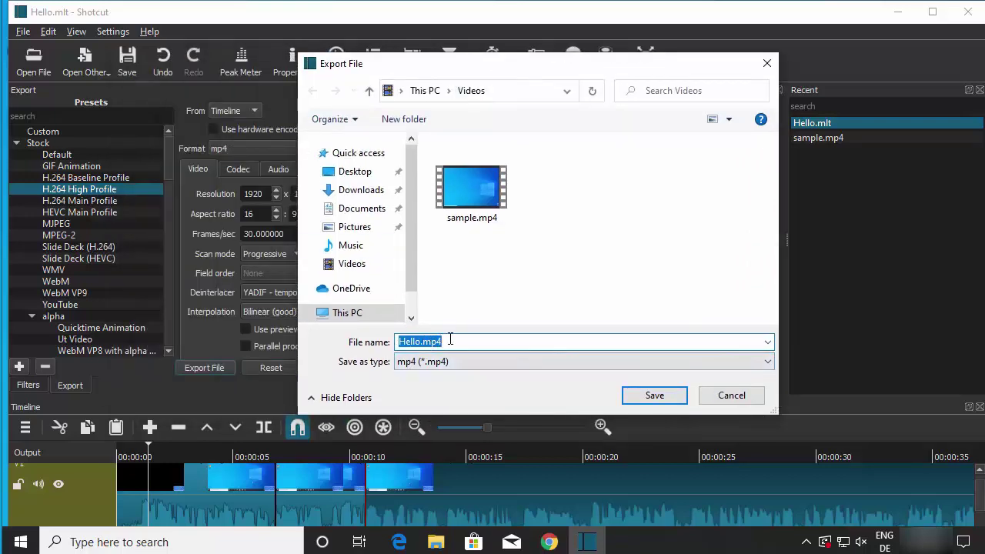
left_click(654, 396)
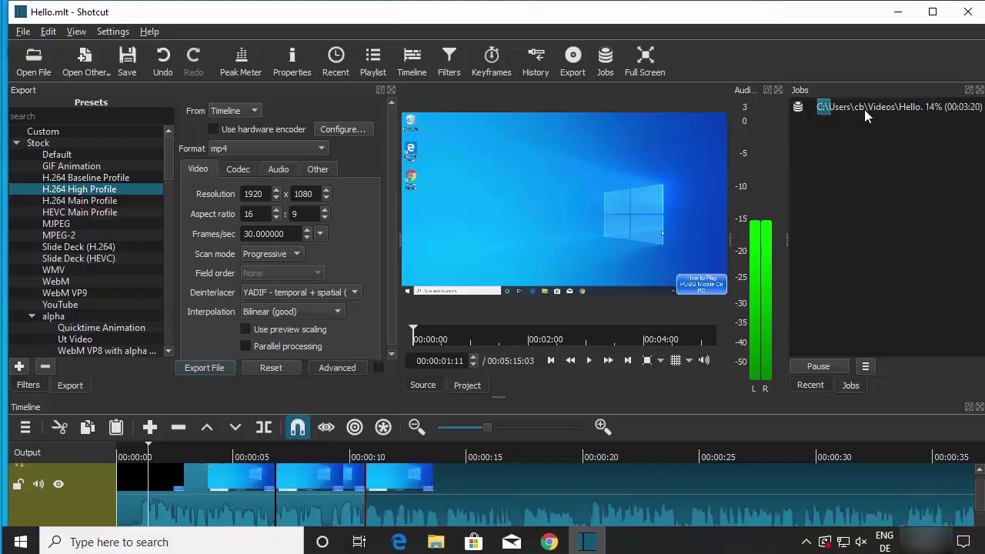
left_click(435, 541)
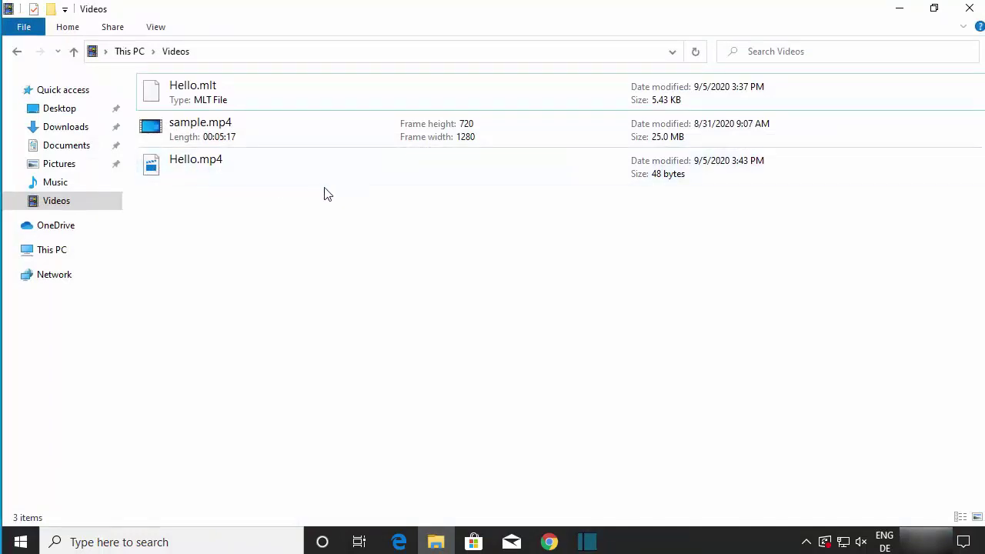
left_click(899, 9)
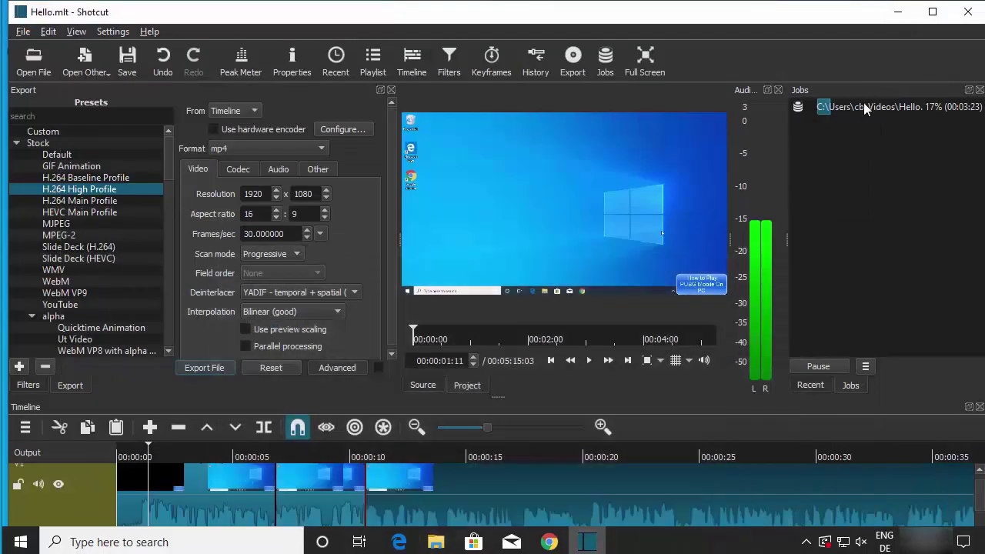